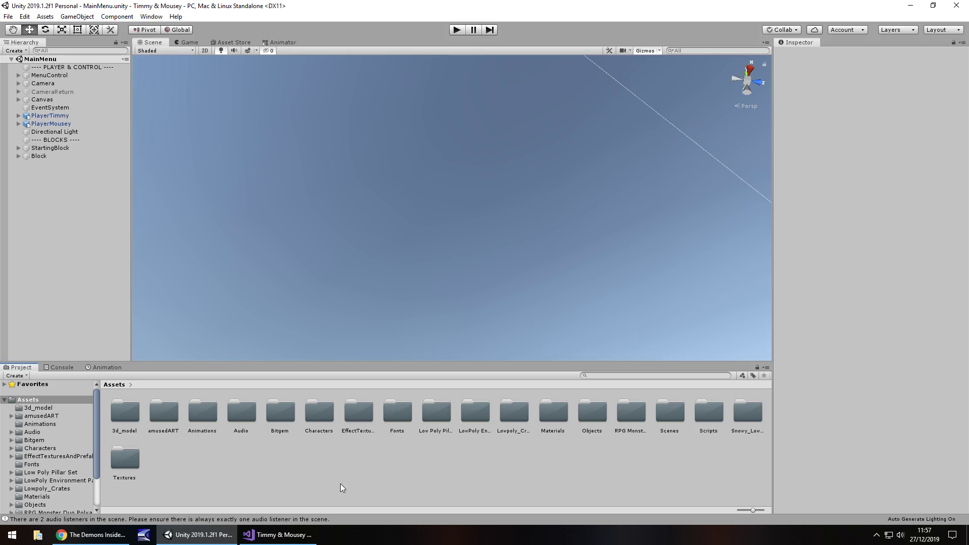
# Switch to Chrome to view The Demons Inside game page and return to the MainMenu scene in Unity
pyautogui.keyDown('alt'); pyautogui.moveTo(396, 162); pyautogui.dragTo(512, 365); pyautogui.keyUp('alt')
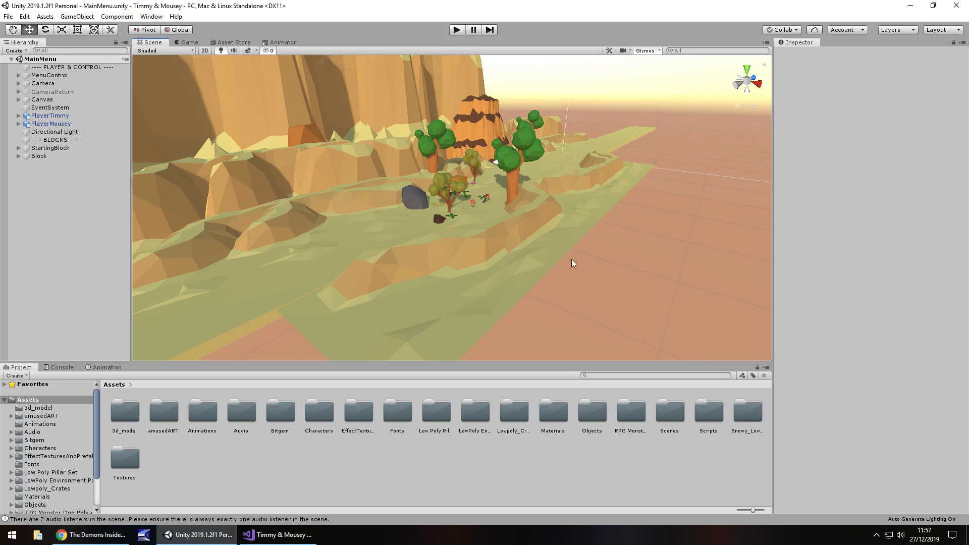
pyautogui.click(91, 534)
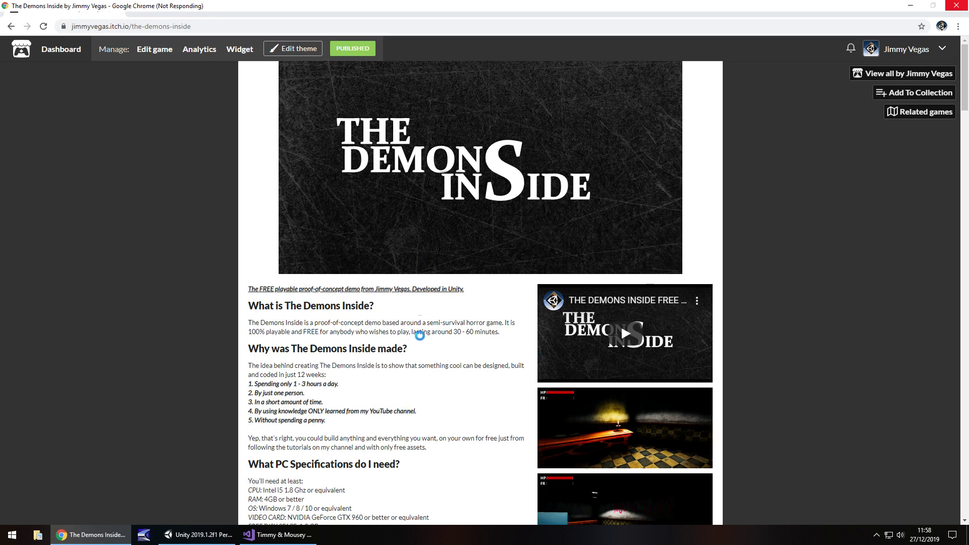
pyautogui.click(206, 536)
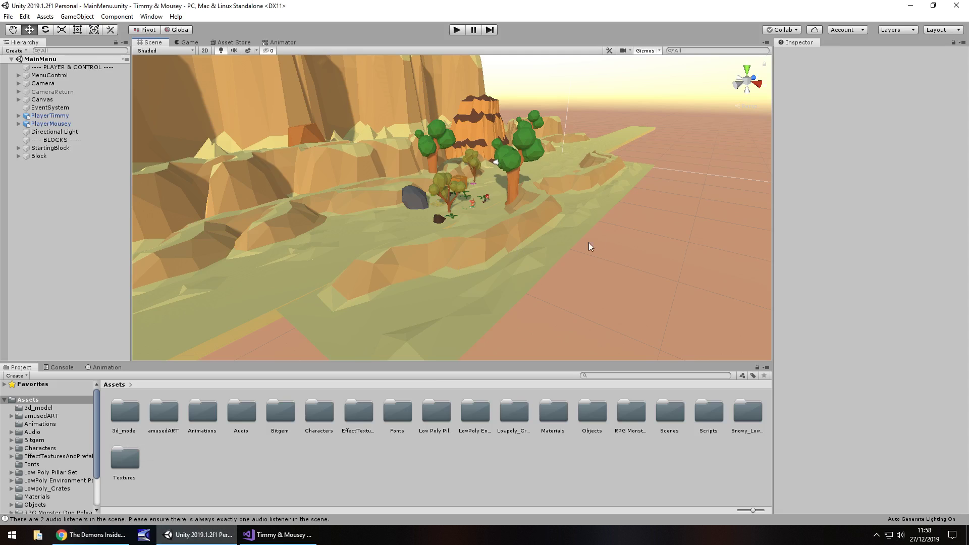
# Play-test the game from the MainMenu scene into the Desert Dreams stage and stop play mode
pyautogui.moveTo(589, 247); pyautogui.dragTo(225, 349, button='right')
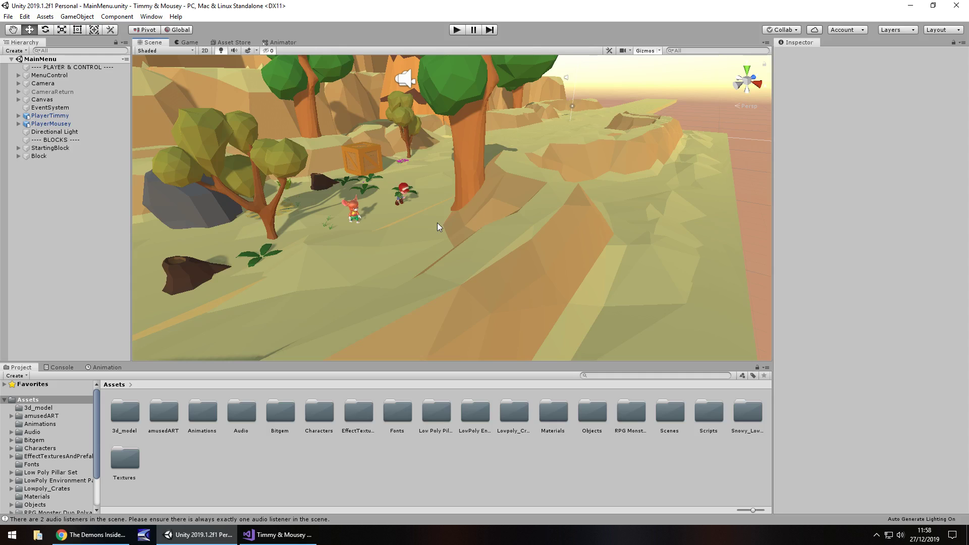
pyautogui.moveTo(526, 203); pyautogui.dragTo(479, 188, button='right')
pyautogui.click(456, 30)
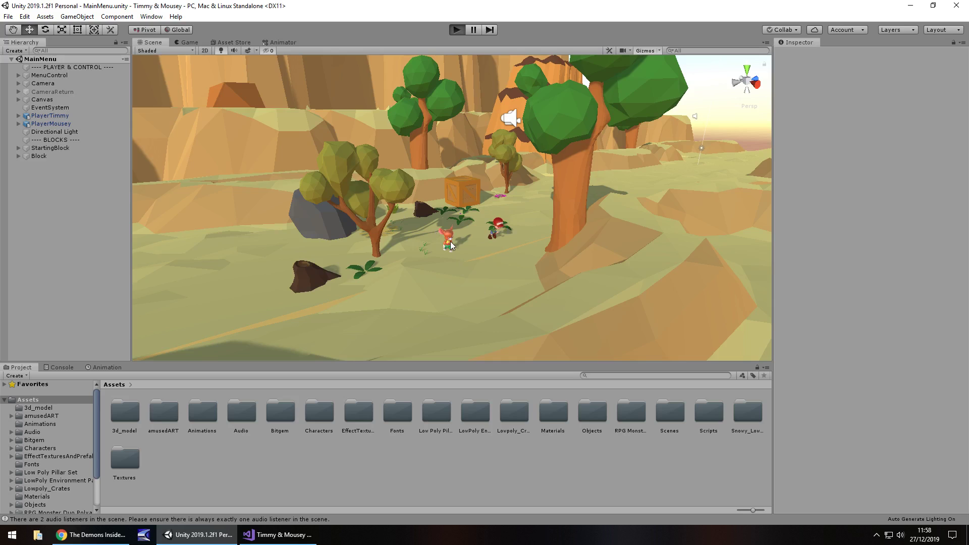
pyautogui.hotkey('ctrl', 'p')
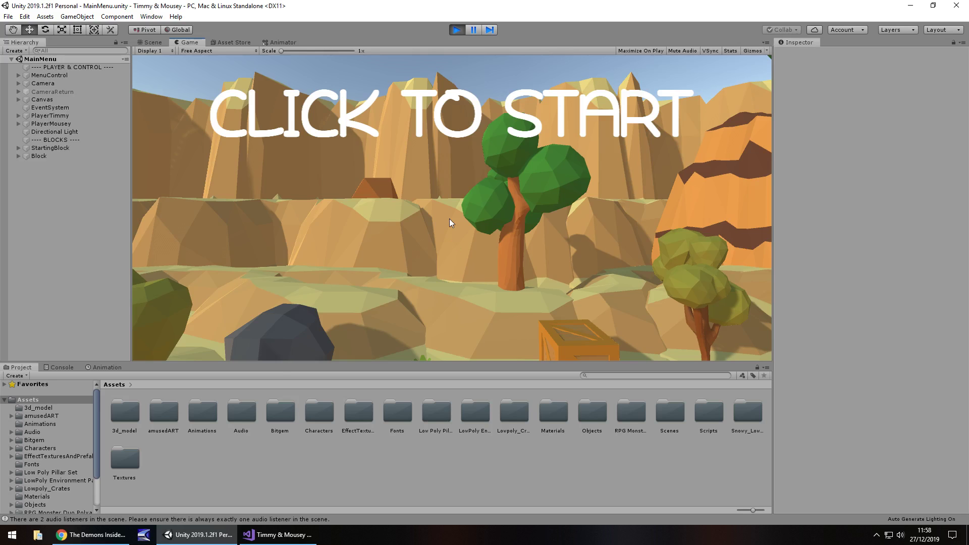
pyautogui.click(450, 219)
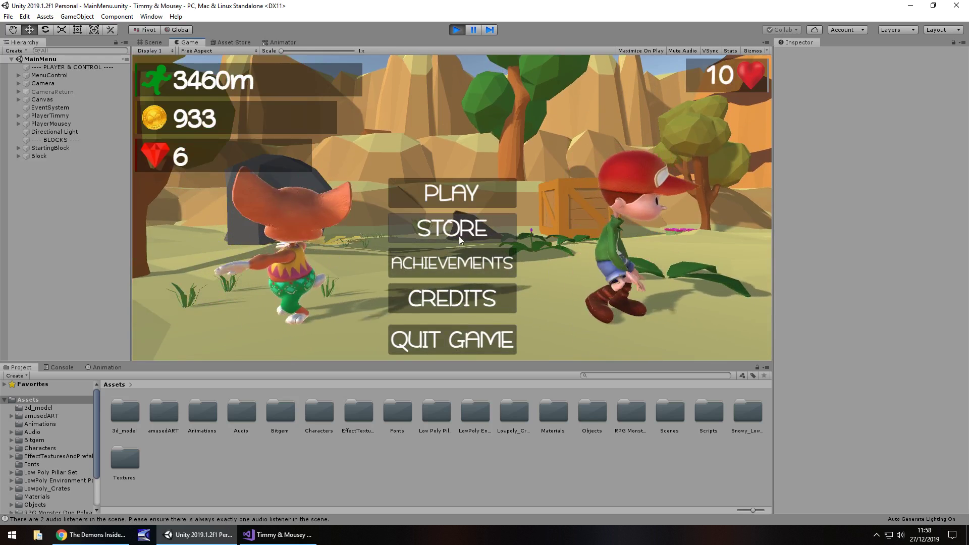
pyautogui.click(458, 196)
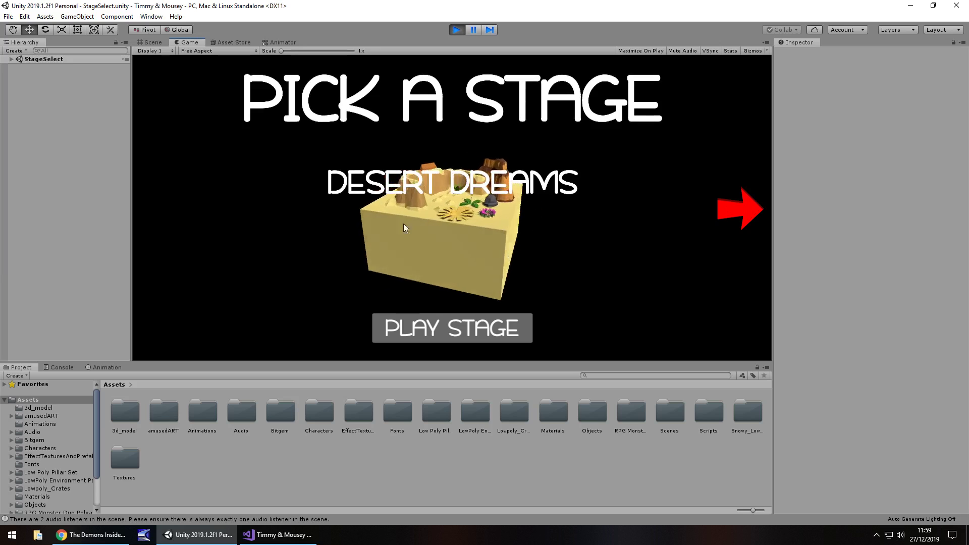
pyautogui.click(461, 331)
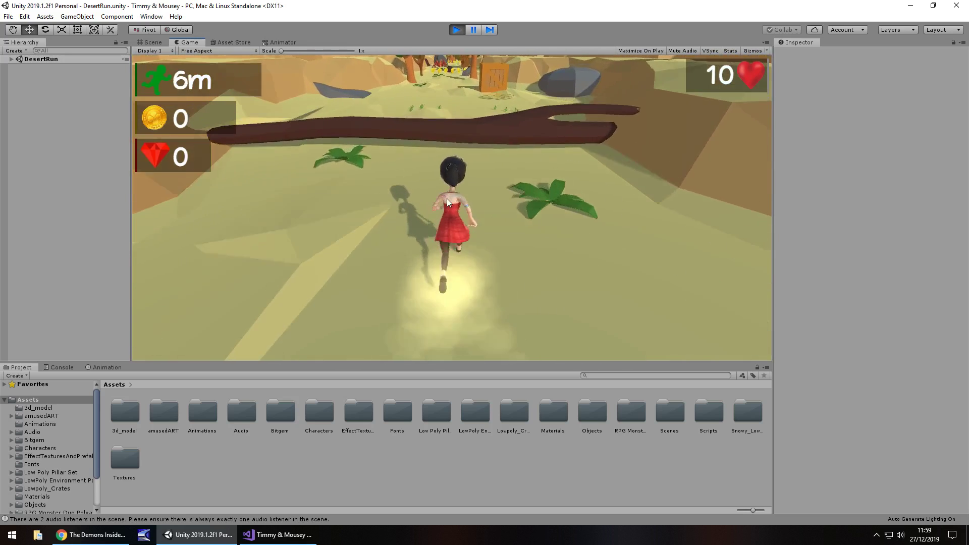
pyautogui.moveTo(446, 199); pyautogui.dragTo(435, 147)
pyautogui.click(456, 29)
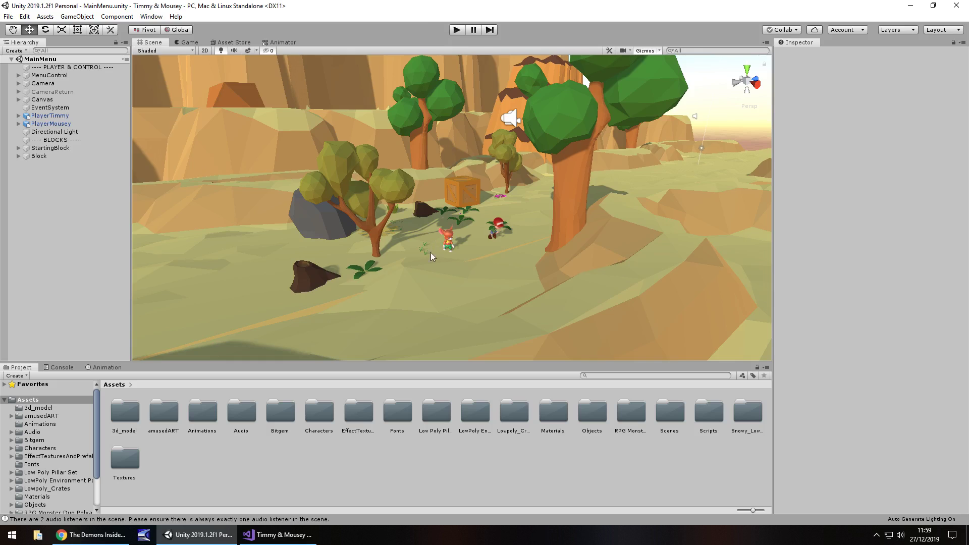
# Examine the Terrain_1 (11) piece in the MainMenu scene's StartingBlock and the script components of MenuControl
pyautogui.moveTo(431, 252); pyautogui.dragTo(502, 260, button='right')
pyautogui.click(495, 210)
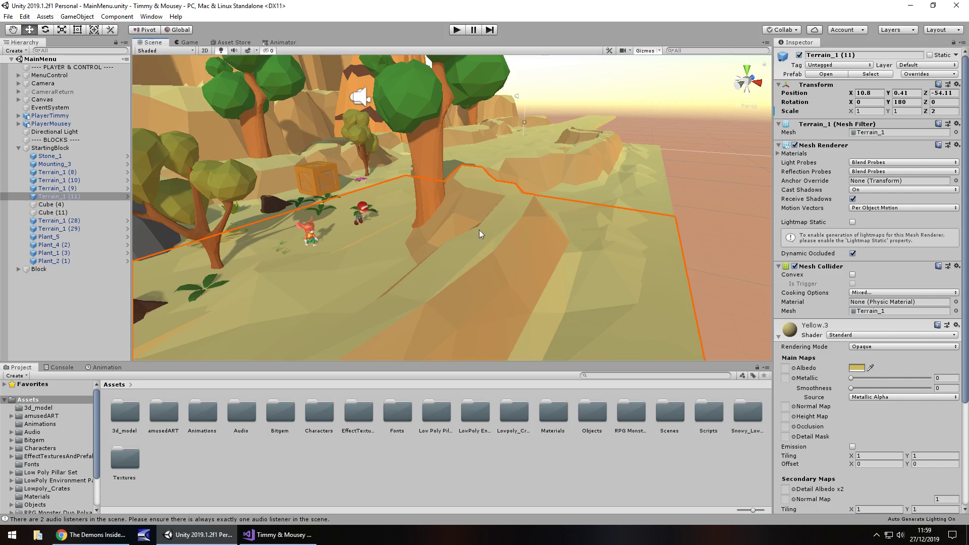
pyautogui.doubleClick(64, 196)
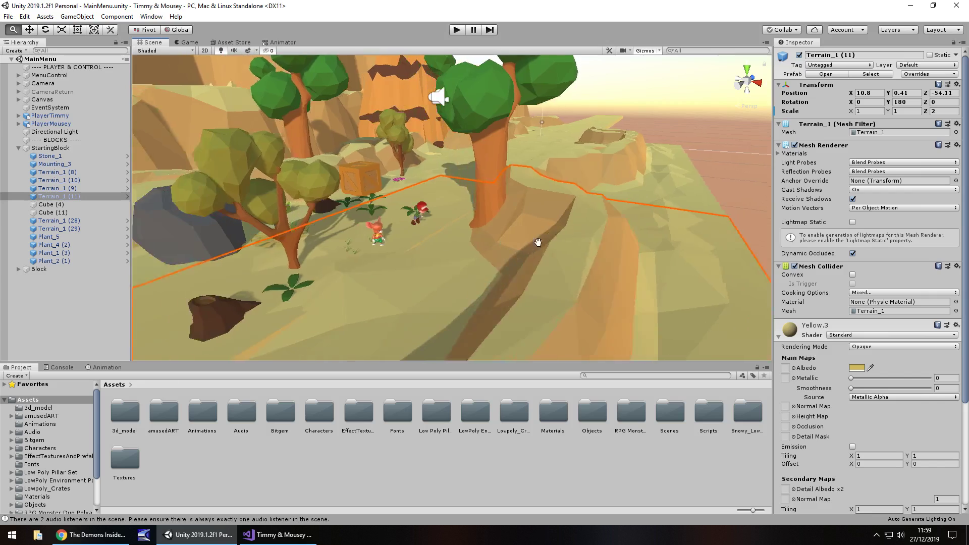
pyautogui.scroll(-8, 500, 211)
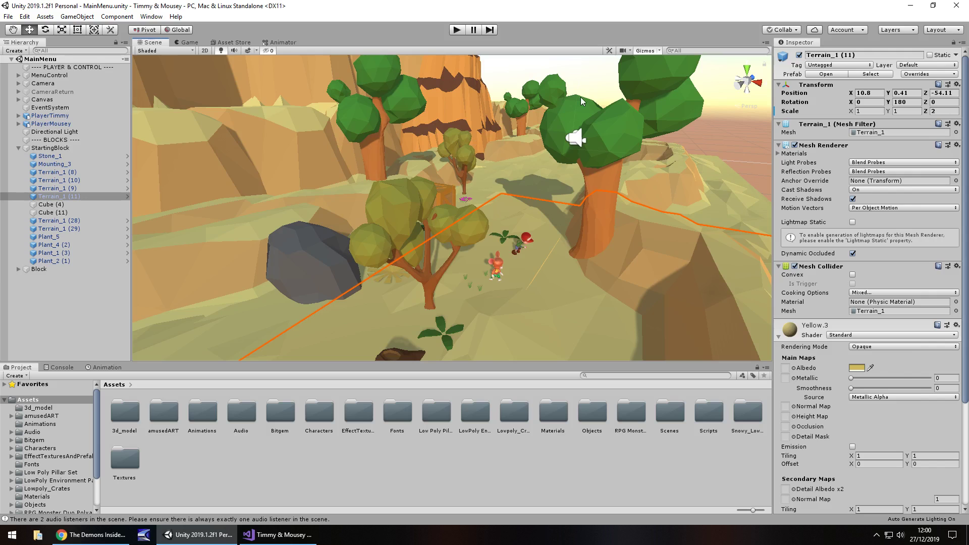
pyautogui.keyDown('alt'); pyautogui.moveTo(581, 97); pyautogui.dragTo(500, 198); pyautogui.keyUp('alt')
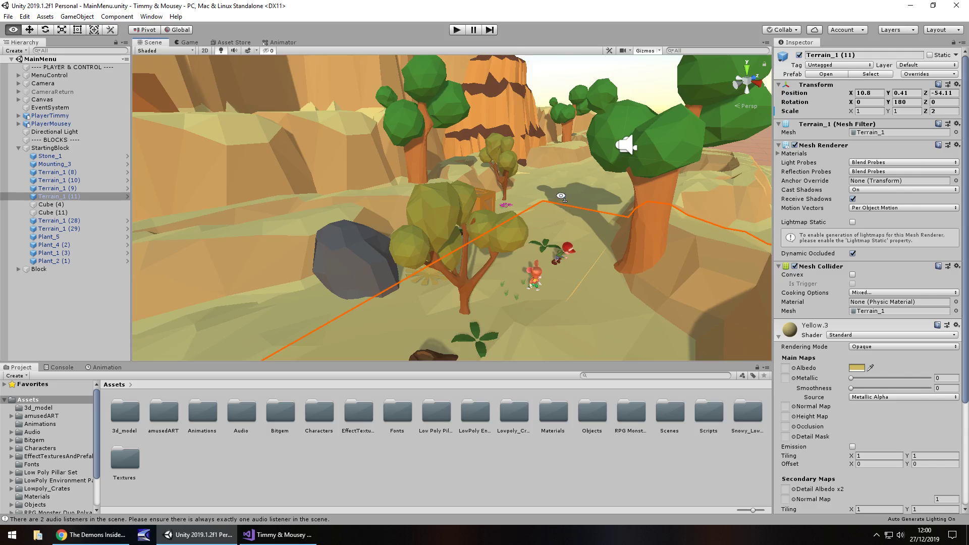
pyautogui.moveTo(561, 197)
pyautogui.keyDown('alt'); pyautogui.mouseDown()
pyautogui.moveTo(618, 218)
pyautogui.moveTo(666, 202)
pyautogui.moveTo(559, 208)
pyautogui.mouseUp(); pyautogui.keyUp('alt')
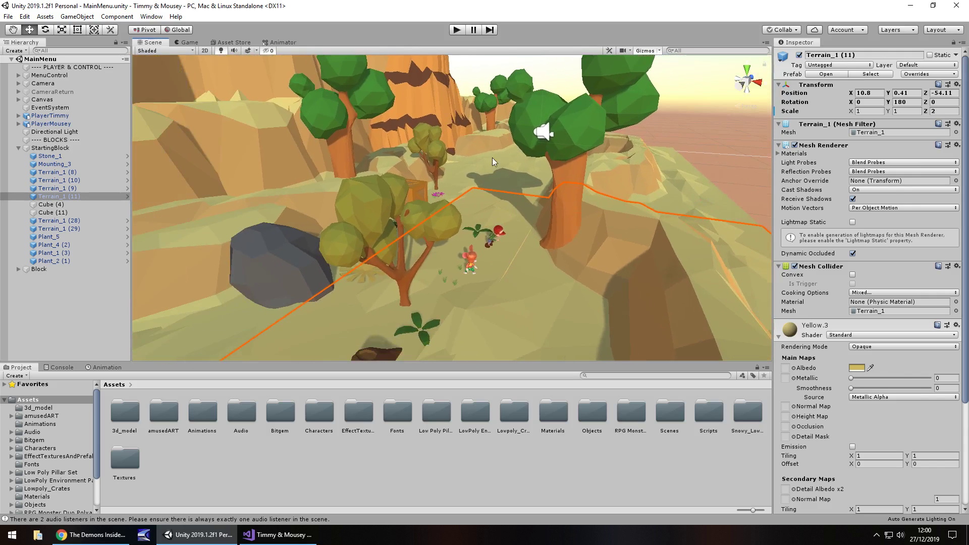
pyautogui.click(50, 75)
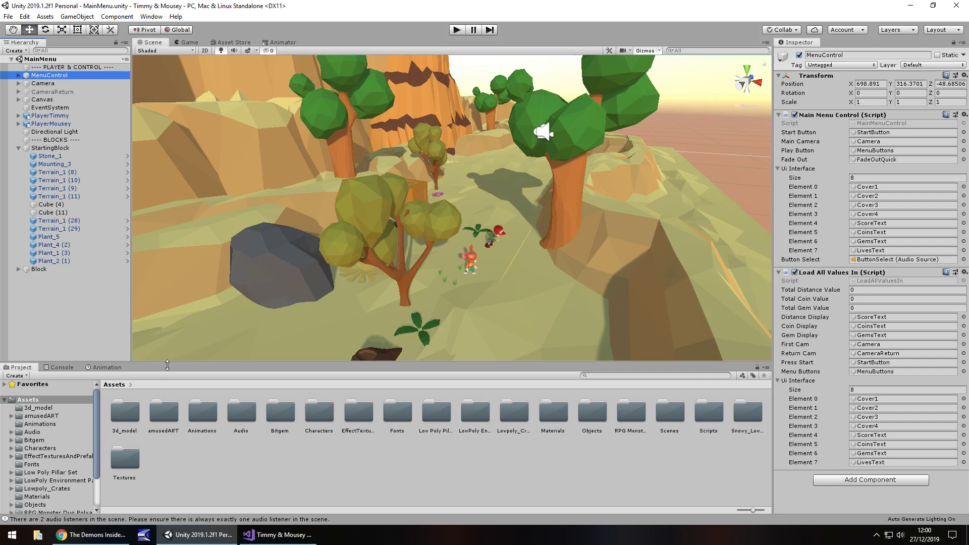
# Open the StageSelect scene from the project's Scenes folder and select its Directional Light
pyautogui.scroll(-3, 71, 499)
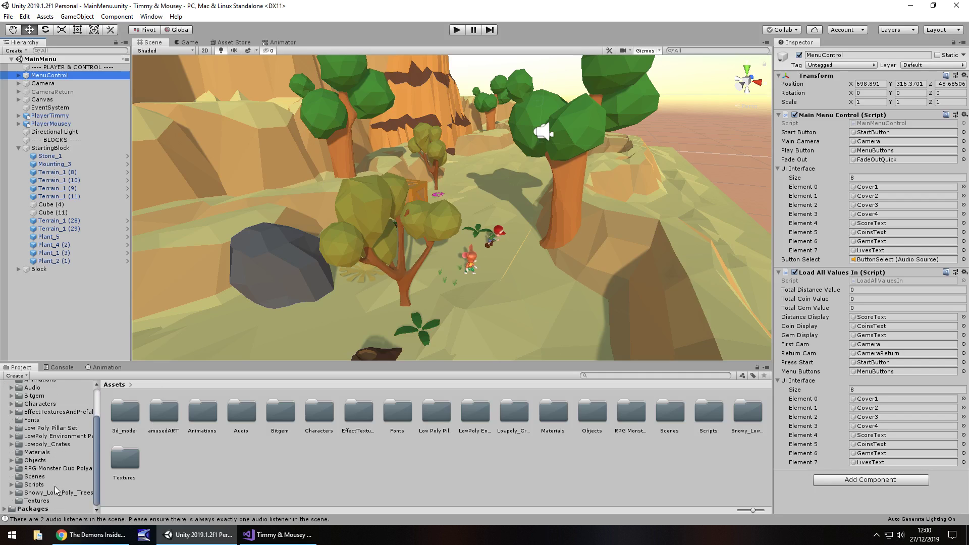
pyautogui.click(65, 477)
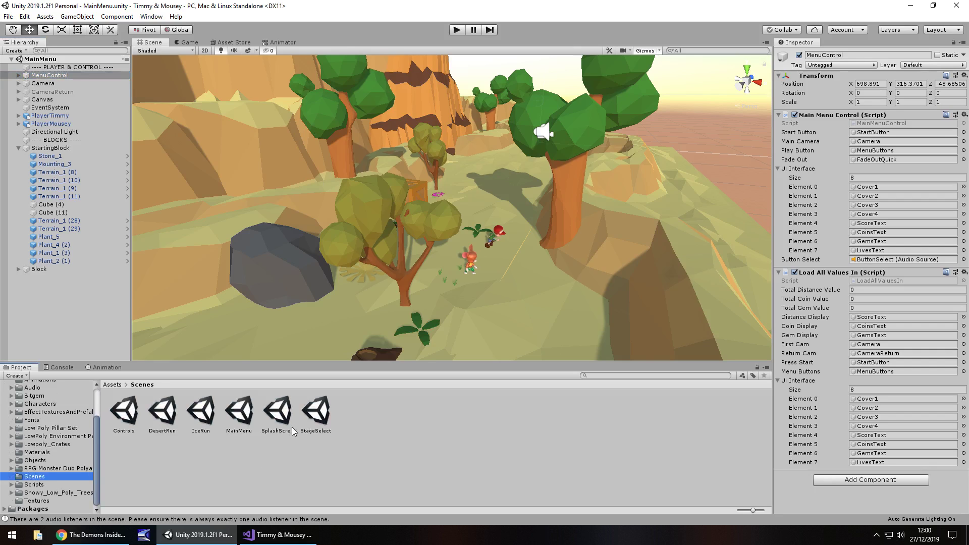
pyautogui.doubleClick(316, 411)
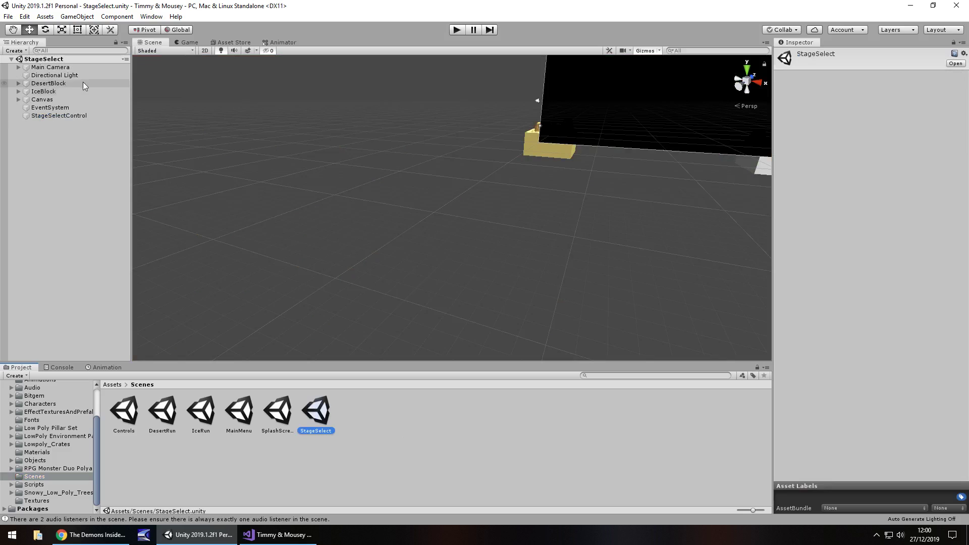
pyautogui.click(55, 75)
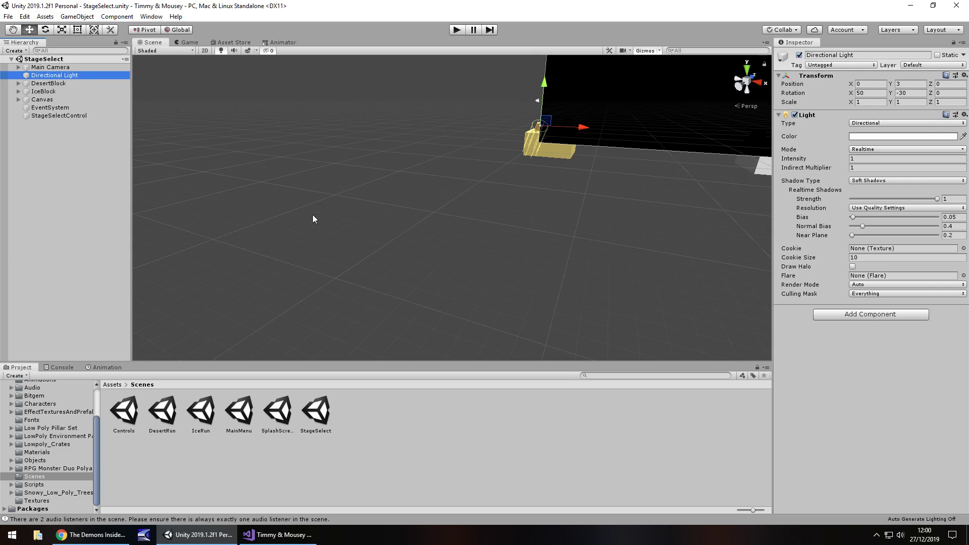
# Run the StageSelect scene, compare the rotating desert block in the Scene and Game views, and stop play mode
pyautogui.click(188, 42)
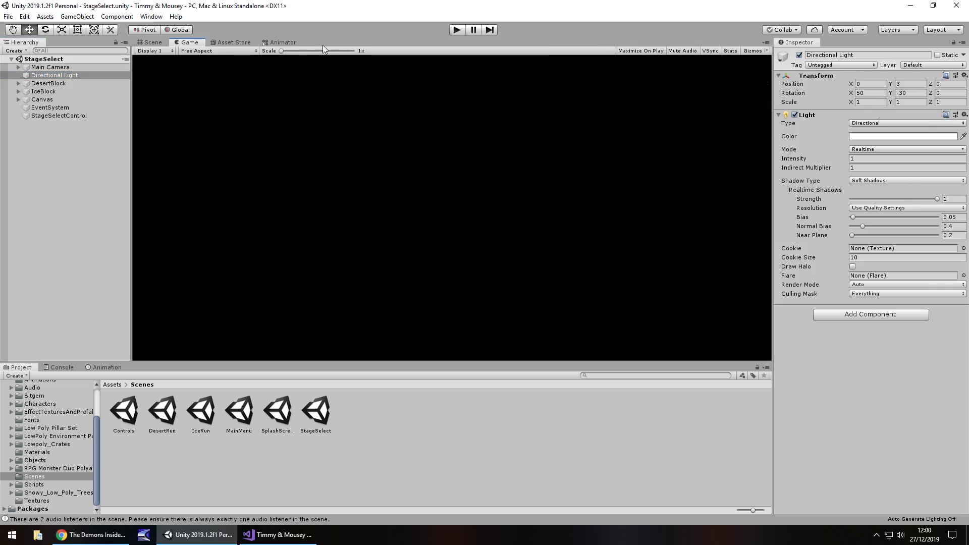
pyautogui.click(153, 42)
pyautogui.click(457, 30)
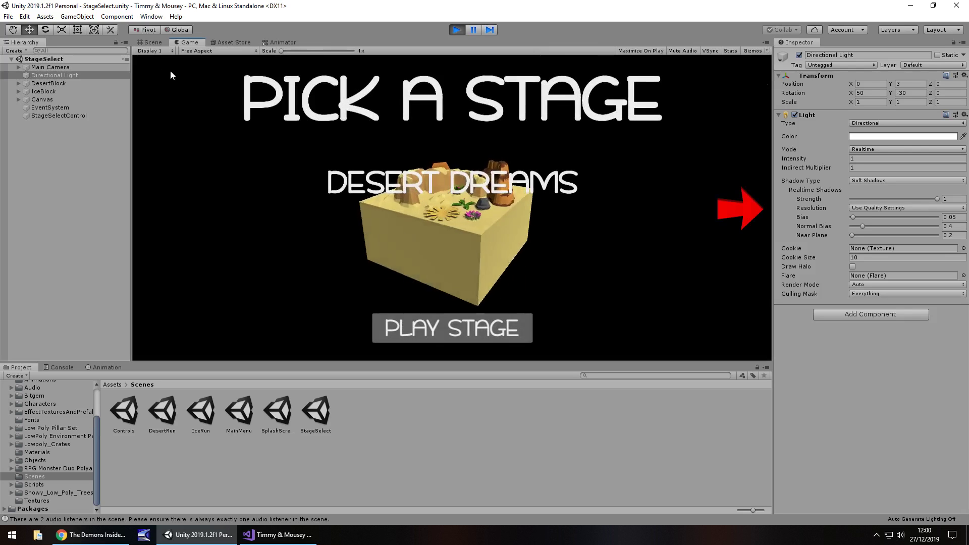
pyautogui.click(153, 43)
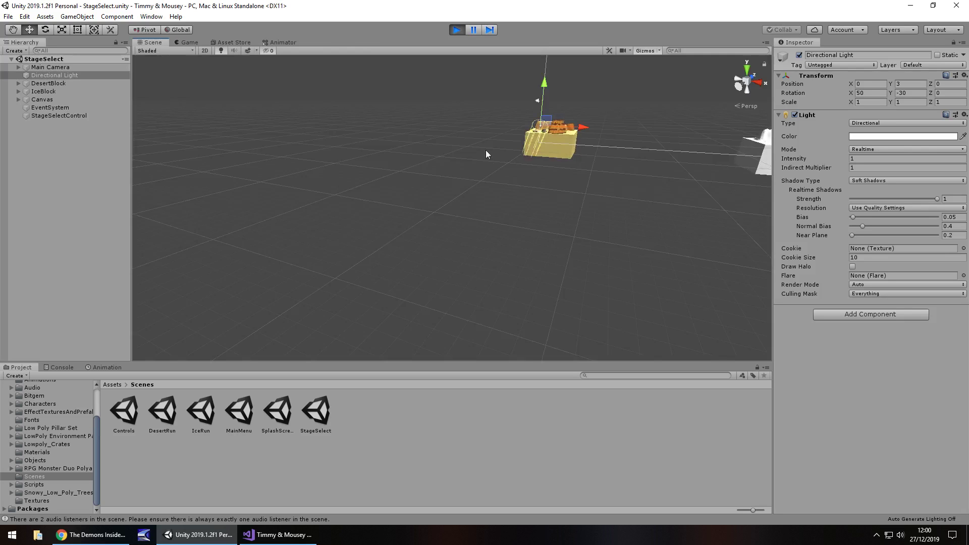
pyautogui.moveTo(485, 150); pyautogui.dragTo(517, 229, button='right')
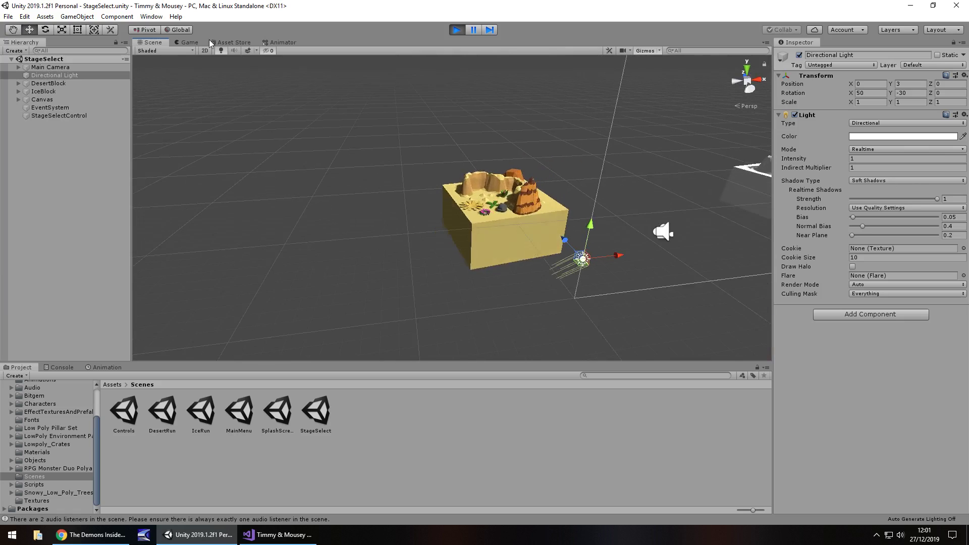
pyautogui.click(190, 42)
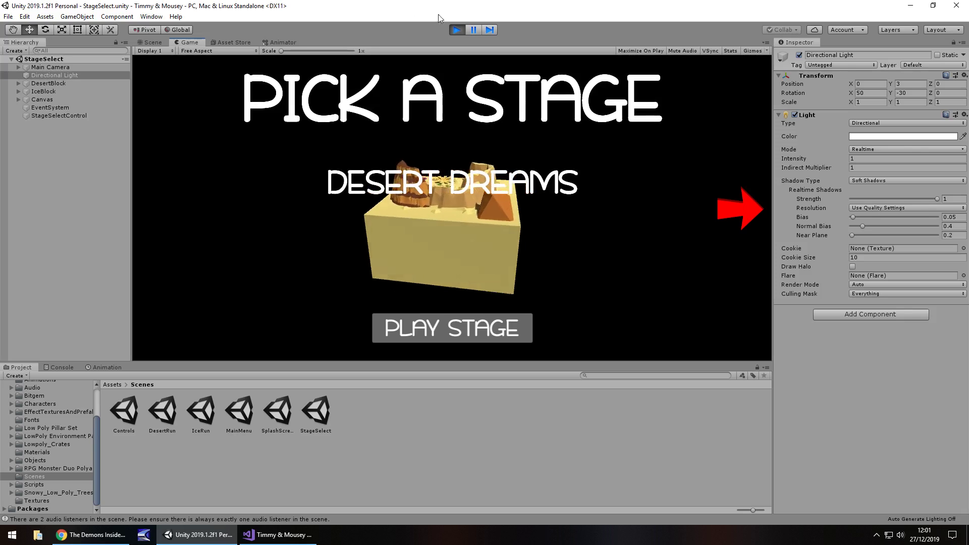
pyautogui.click(457, 30)
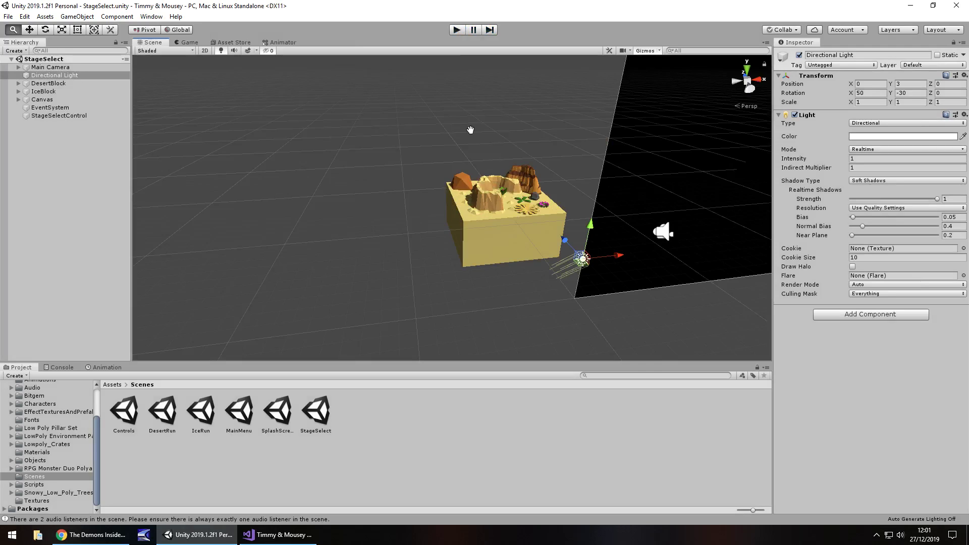
pyautogui.moveTo(469, 130); pyautogui.dragTo(173, 125, button='middle')
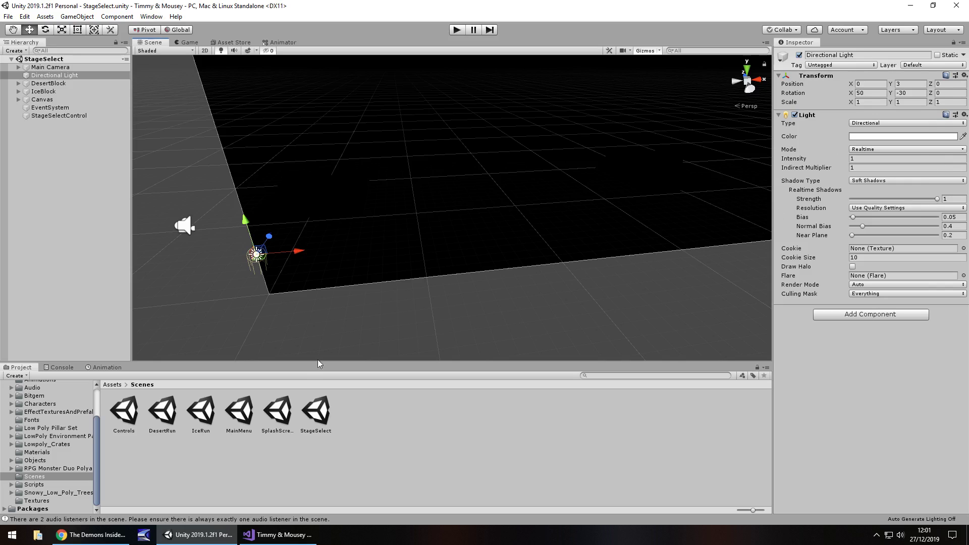
# Open the Controls scene, look over its terrain, and run it briefly to view the controls screen
pyautogui.click(122, 408)
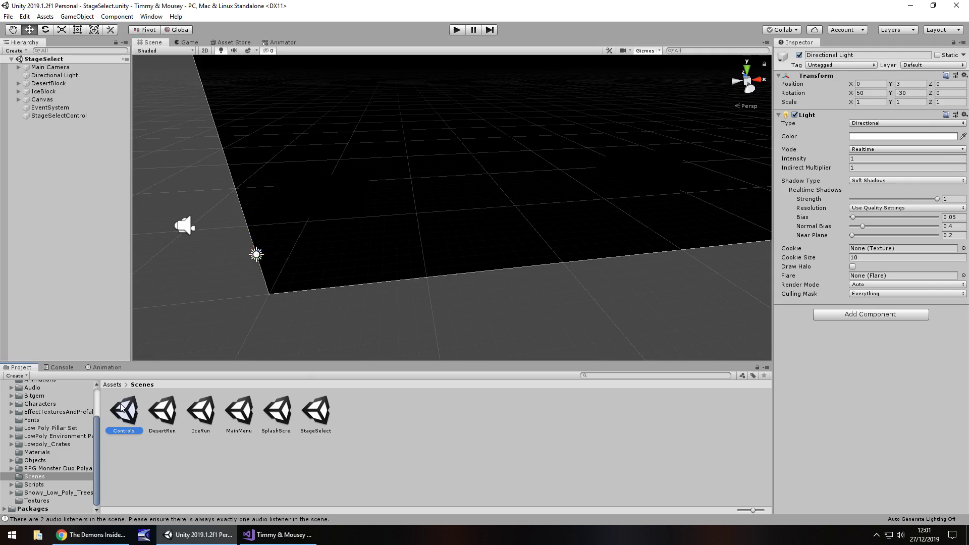
pyautogui.doubleClick(122, 408)
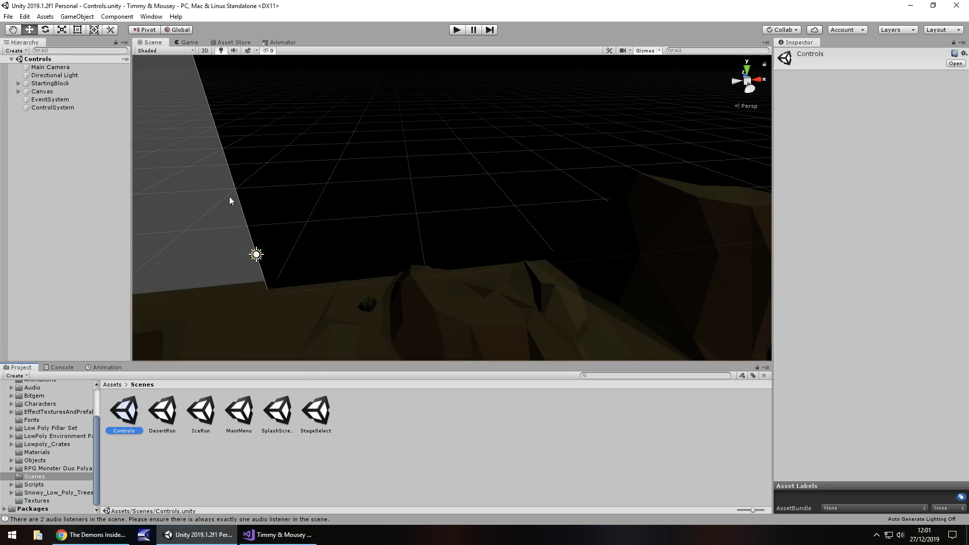
pyautogui.moveTo(230, 201); pyautogui.dragTo(491, 216, button='right')
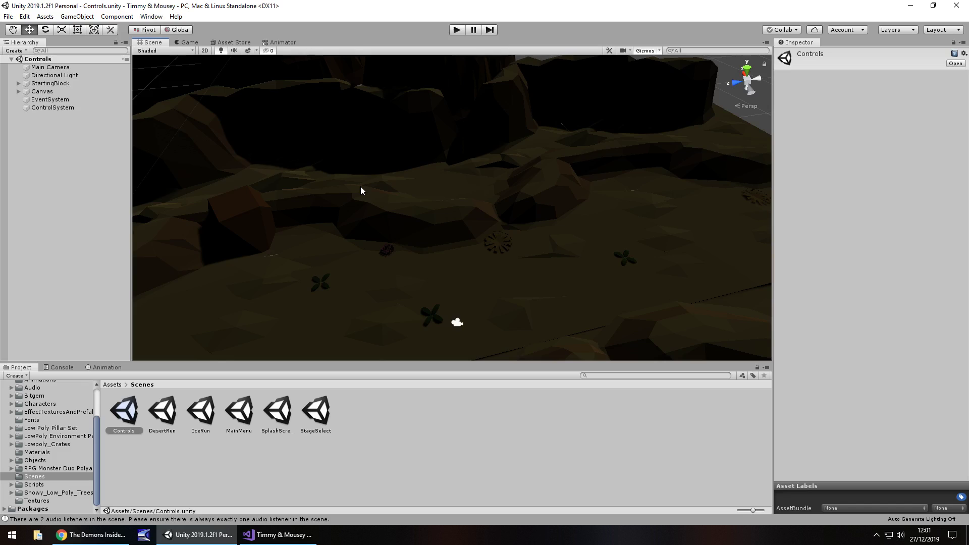
pyautogui.click(452, 31)
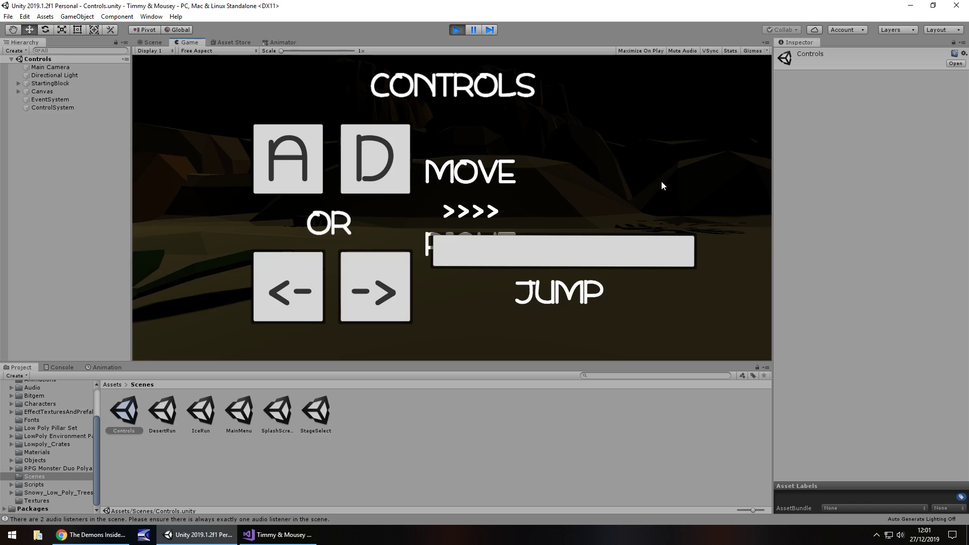
pyautogui.click(457, 30)
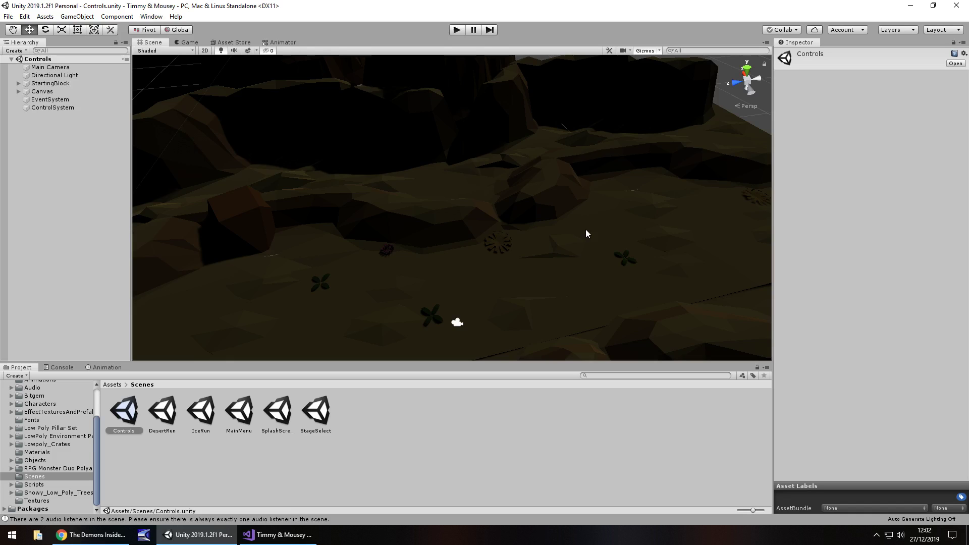
# Open the DesertRun scene from the Scenes folder and look over its terrain blocks
pyautogui.moveTo(553, 222); pyautogui.dragTo(572, 151, button='right')
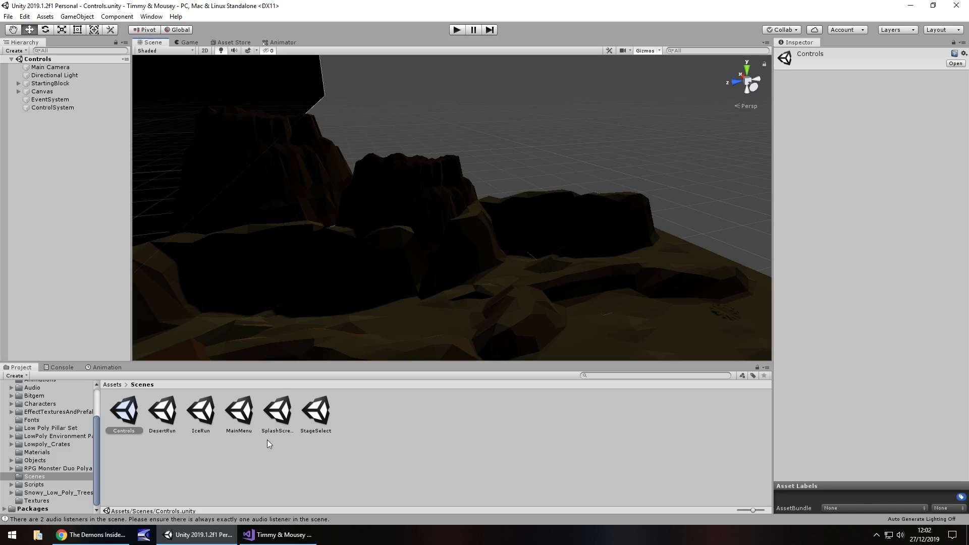
pyautogui.click(162, 412)
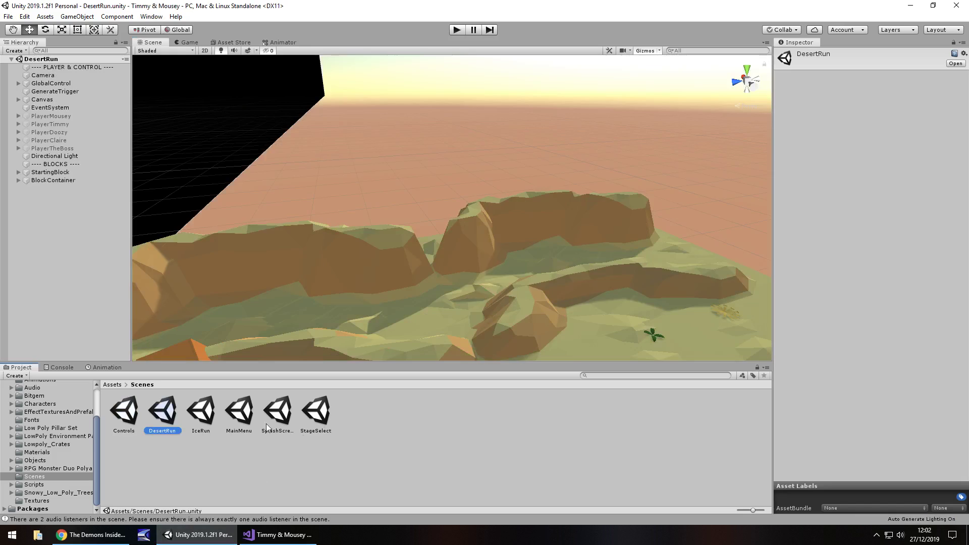
pyautogui.moveTo(444, 192)
pyautogui.mouseDown(button='right')
pyautogui.moveTo(354, 189)
pyautogui.moveTo(326, 206)
pyautogui.moveTo(607, 211)
pyautogui.moveTo(627, 234)
pyautogui.moveTo(424, 162)
pyautogui.moveTo(392, 195)
pyautogui.moveTo(458, 188)
pyautogui.mouseUp(button='right')
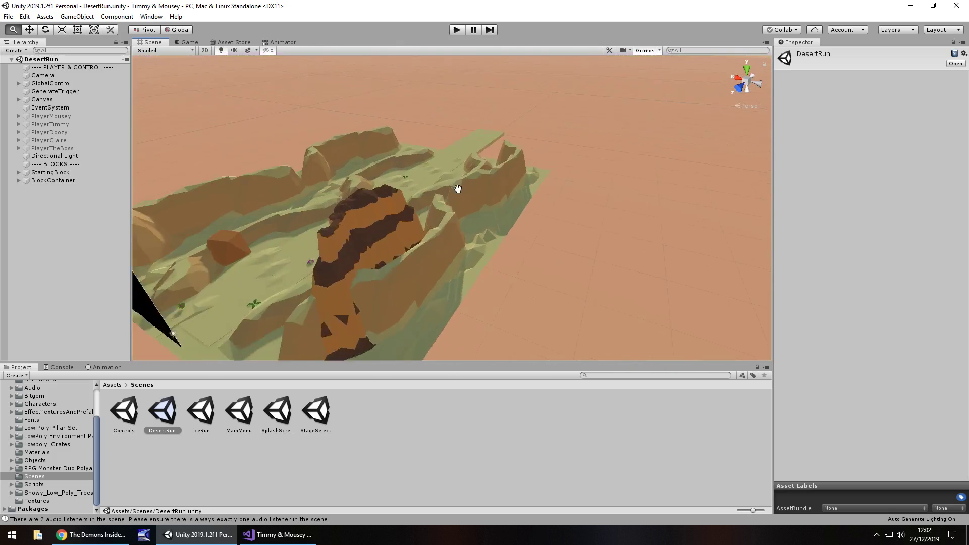
# Look over the DesertRun starting terrain and inspect the GenerateTrigger and StartingBlock objects
pyautogui.keyDown('alt'); pyautogui.moveTo(458, 189); pyautogui.dragTo(426, 193); pyautogui.keyUp('alt')
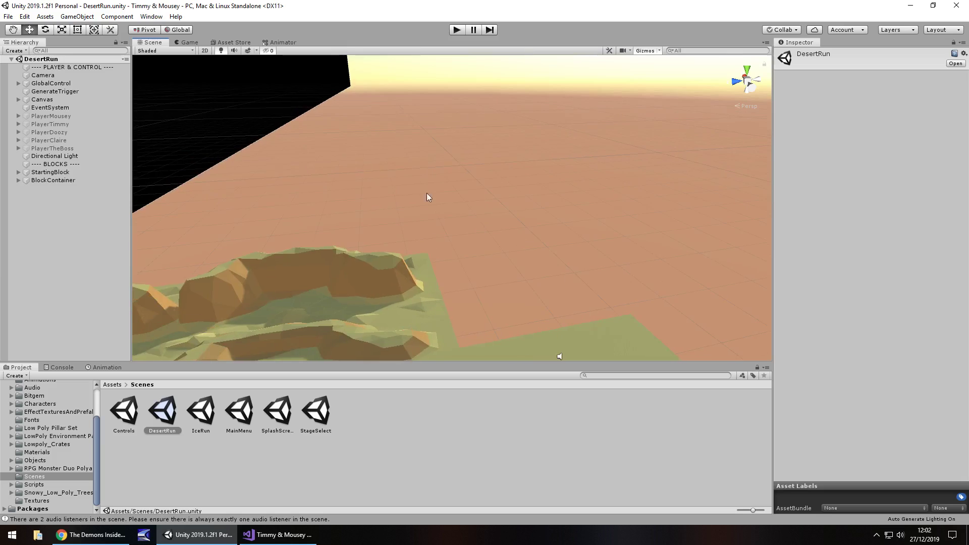
pyautogui.moveTo(426, 193)
pyautogui.keyDown('alt'); pyautogui.mouseDown(button='right')
pyautogui.moveTo(237, 204)
pyautogui.moveTo(588, 224)
pyautogui.moveTo(417, 201)
pyautogui.mouseUp(button='right'); pyautogui.keyUp('alt')
pyautogui.keyDown('alt'); pyautogui.moveTo(417, 201); pyautogui.dragTo(366, 195); pyautogui.keyUp('alt')
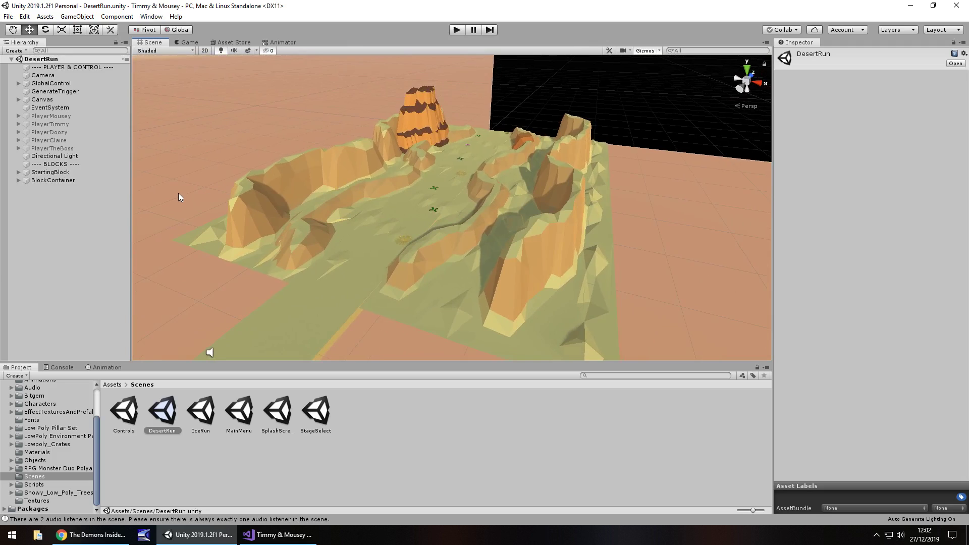
pyautogui.click(51, 91)
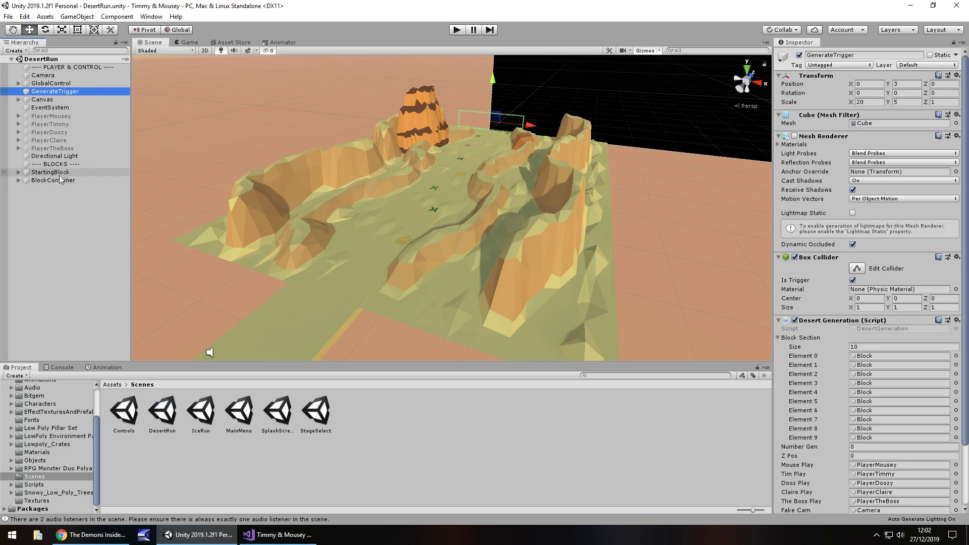
pyautogui.click(51, 172)
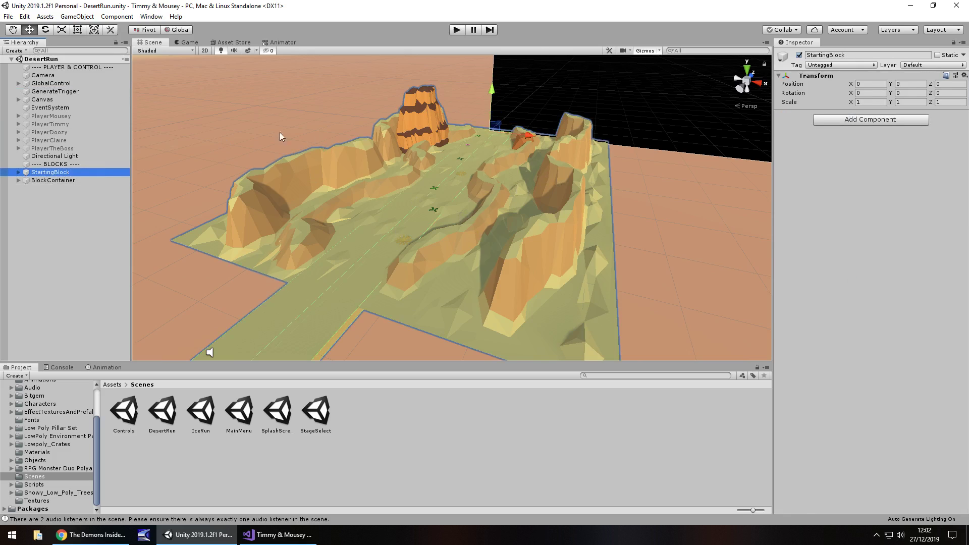
# Reselect GenerateTrigger and examine where its trigger box sits relative to the starting block
pyautogui.press('Up')
pyautogui.press('Up')
pyautogui.press('Up')
pyautogui.press('Up')
pyautogui.press('Up')
pyautogui.press('Up')
pyautogui.press('Up')
pyautogui.press('Up')
pyautogui.press('Up')
pyautogui.press('Up')
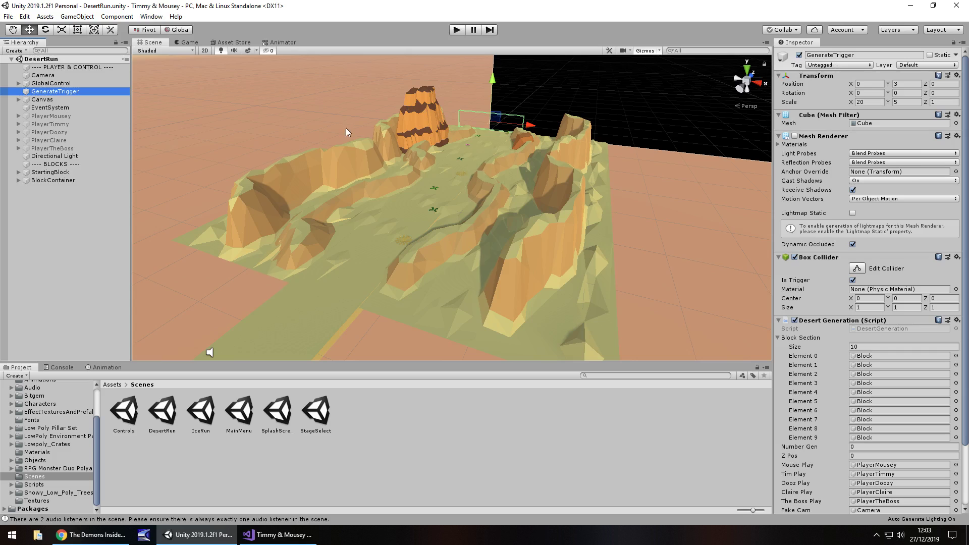
pyautogui.keyDown('alt'); pyautogui.moveTo(580, 174); pyautogui.dragTo(411, 292); pyautogui.keyUp('alt')
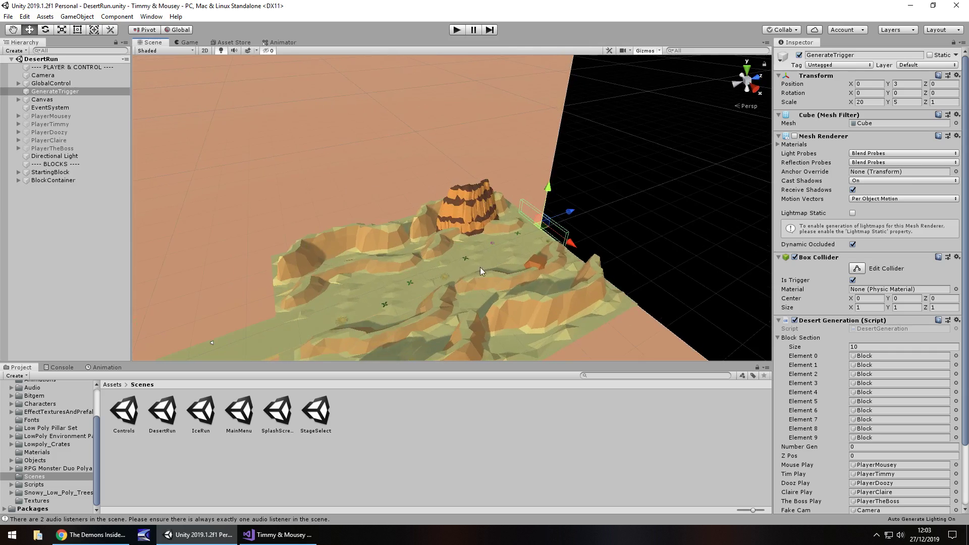
pyautogui.scroll(-3, 452, 192)
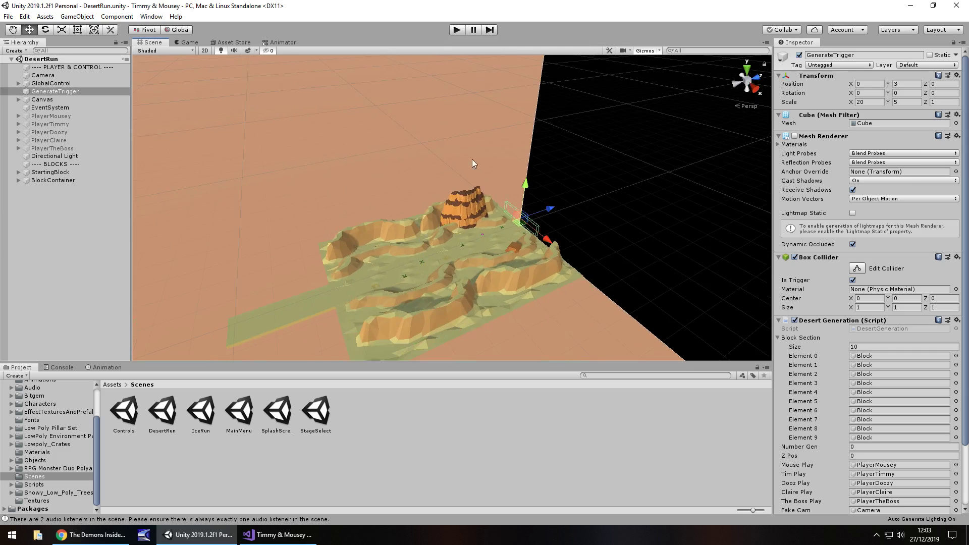
# Run the DesertRun scene, pause it at the start, and examine the generated block in the Scene view
pyautogui.click(458, 30)
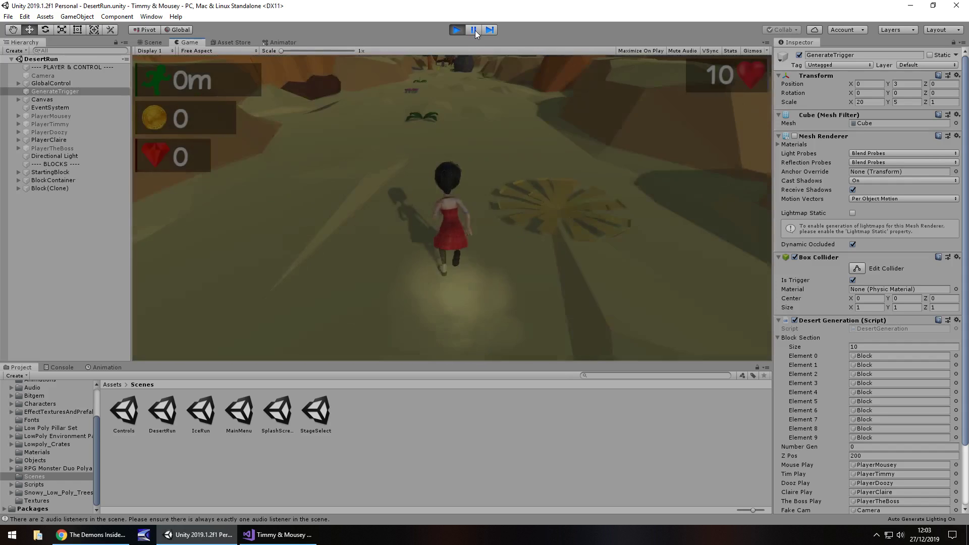
pyautogui.click(475, 31)
pyautogui.hotkey('ctrl', '1')
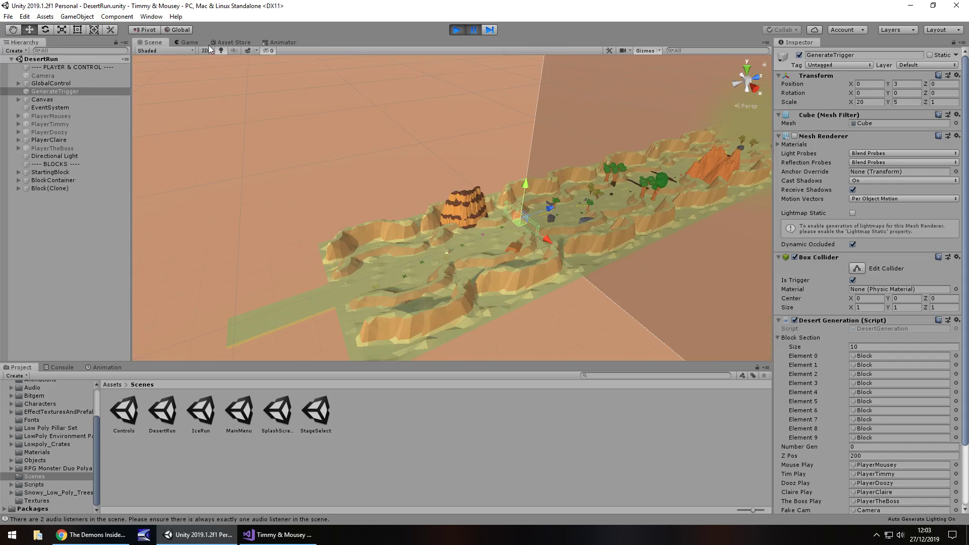
pyautogui.keyDown('alt'); pyautogui.moveTo(429, 135); pyautogui.dragTo(93, 142); pyautogui.keyUp('alt')
pyautogui.keyDown('alt'); pyautogui.moveTo(93, 137); pyautogui.dragTo(296, 133, button='right'); pyautogui.keyUp('alt')
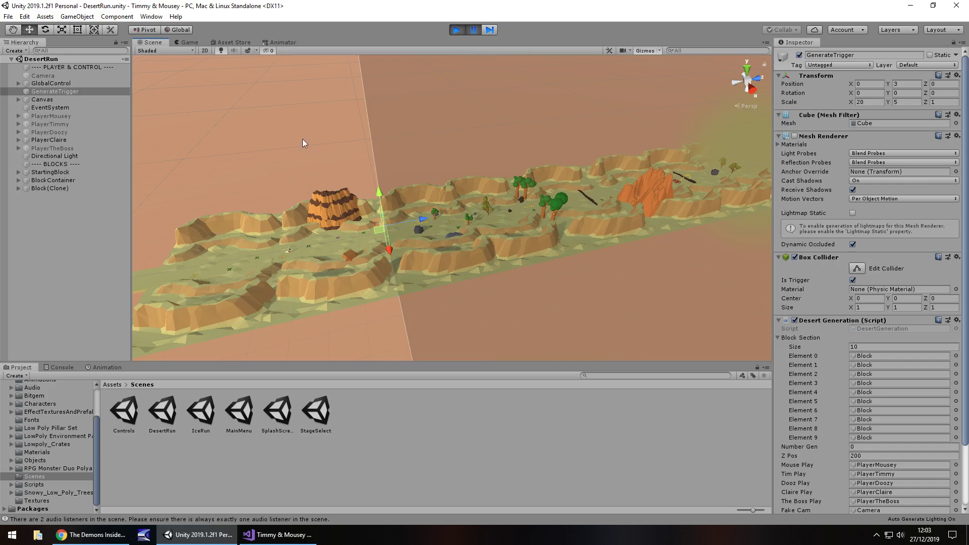
pyautogui.moveTo(302, 143); pyautogui.dragTo(437, 140, button='middle')
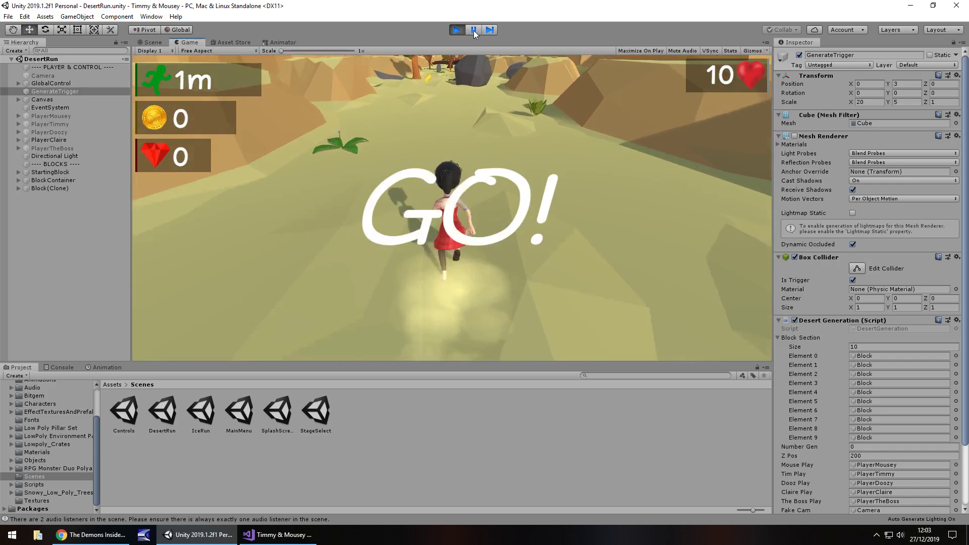
# Advance the run in short bursts, pausing to examine the track beyond the starting block in the Scene view
pyautogui.click(473, 30)
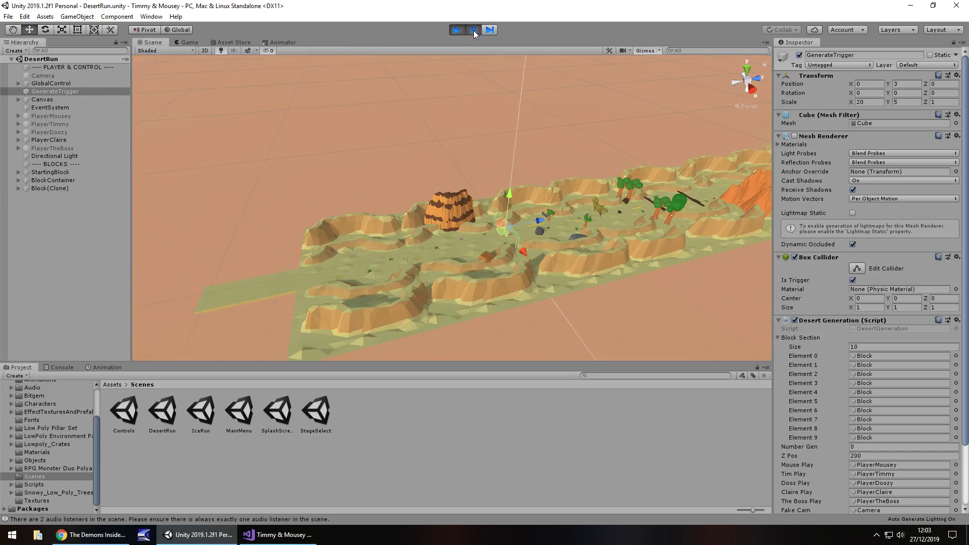
pyautogui.click(474, 31)
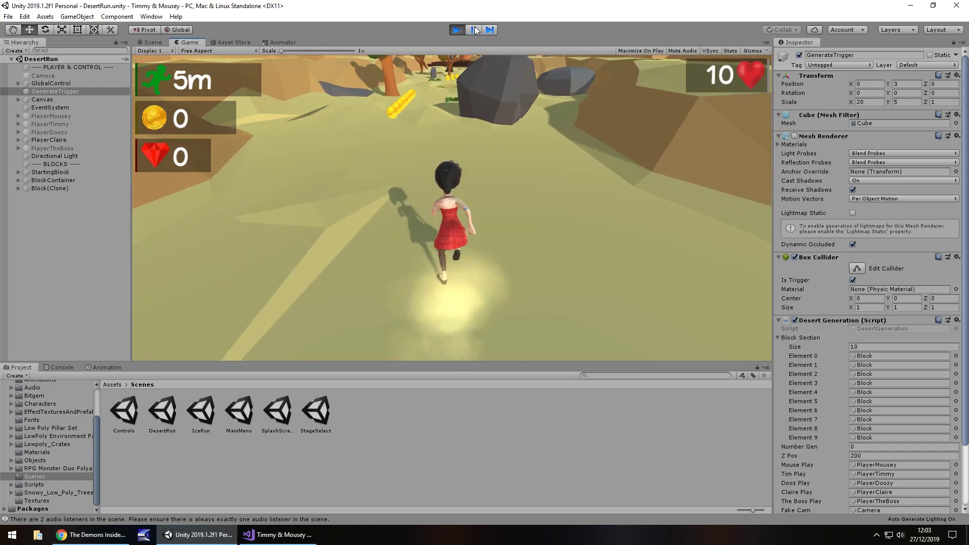
pyautogui.click(475, 31)
pyautogui.moveTo(614, 147); pyautogui.dragTo(509, 199, button='middle')
pyautogui.moveTo(728, 166); pyautogui.dragTo(535, 123, button='middle')
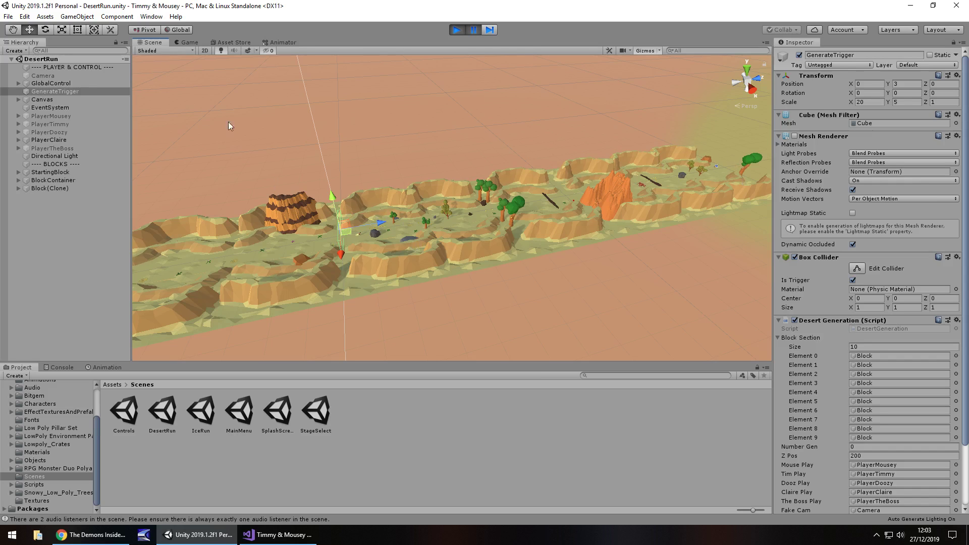
# Resume the run until the player passes the trigger, pause, and examine the newly generated block and the trigger's new position
pyautogui.click(475, 30)
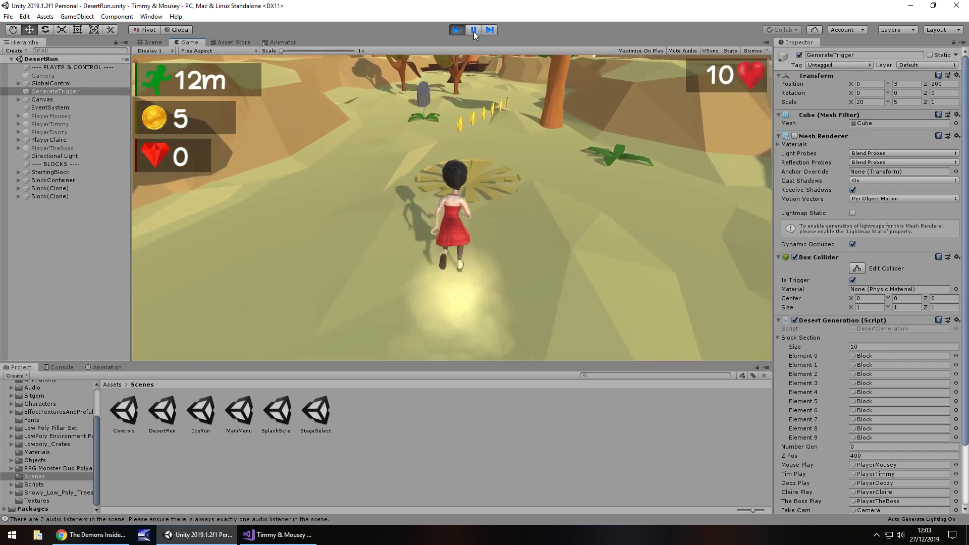
pyautogui.click(473, 31)
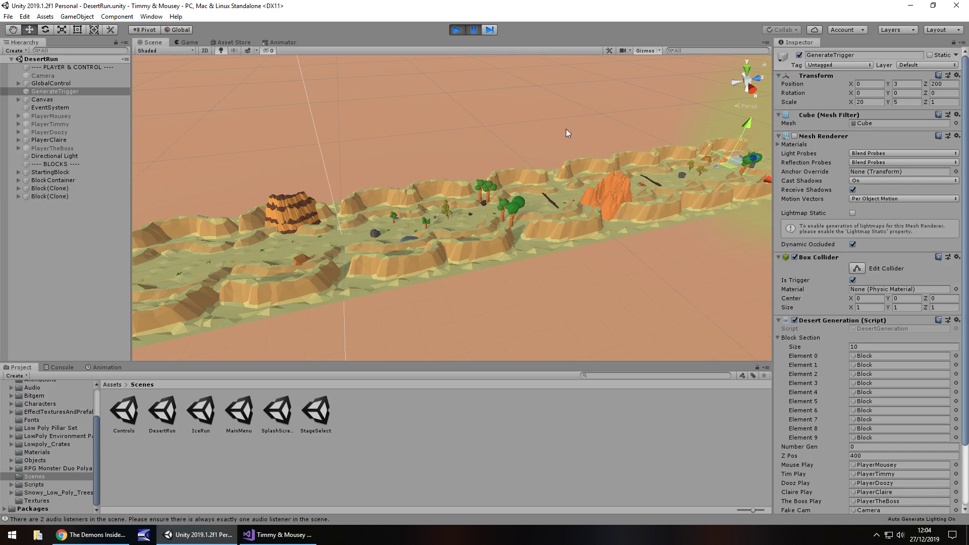
pyautogui.keyDown('alt'); pyautogui.moveTo(566, 129); pyautogui.dragTo(235, 155, button='right'); pyautogui.keyUp('alt')
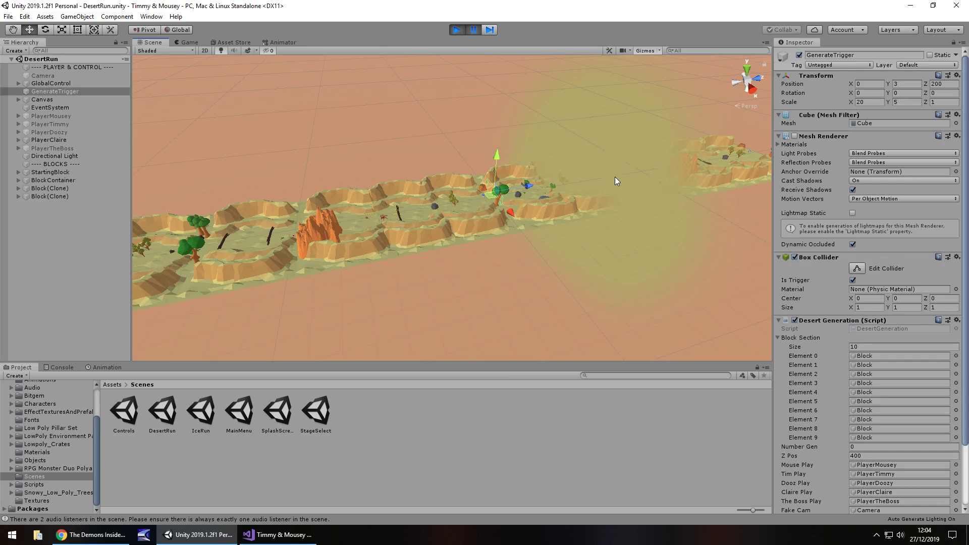
pyautogui.scroll(5, 457, 128)
pyautogui.moveTo(741, 109); pyautogui.dragTo(157, 140)
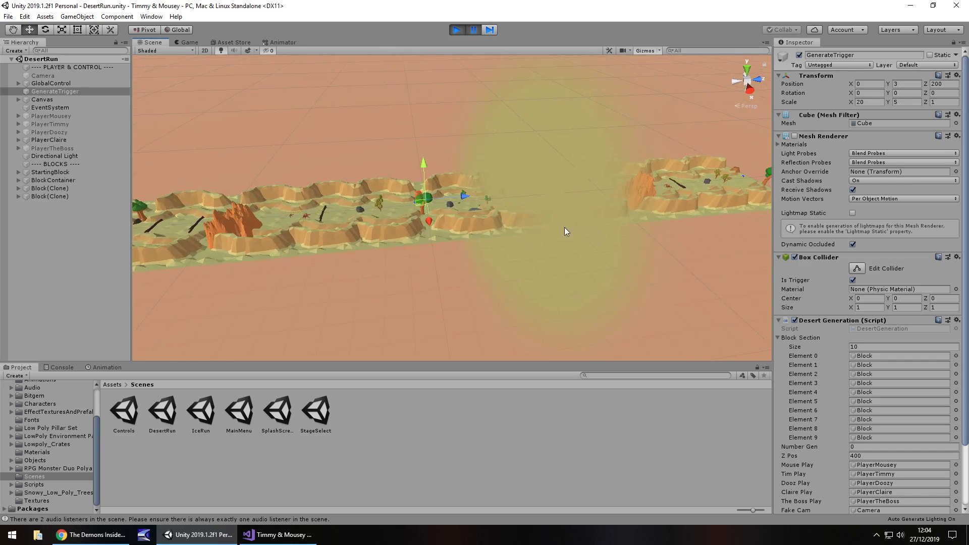
pyautogui.moveTo(637, 194); pyautogui.dragTo(527, 214)
pyautogui.moveTo(528, 214); pyautogui.dragTo(499, 207, button='right')
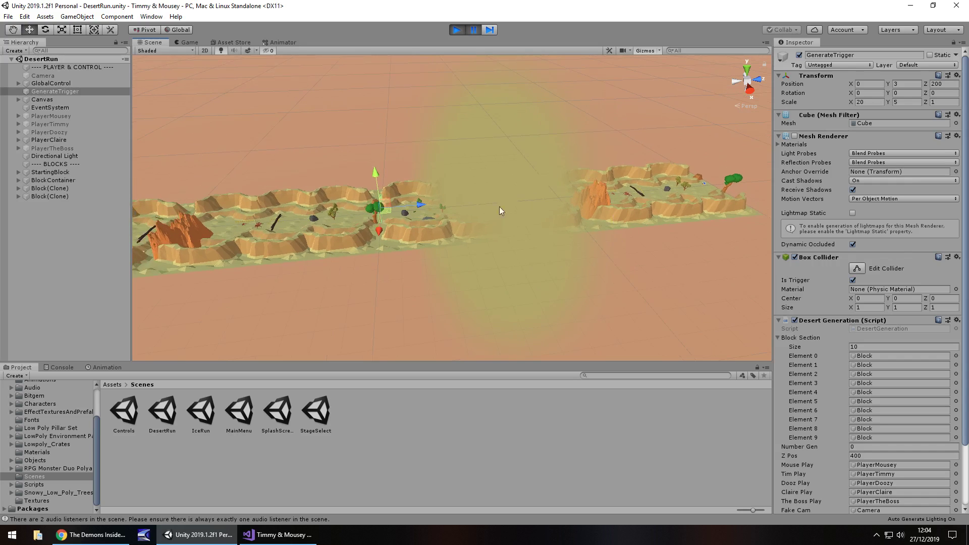
pyautogui.moveTo(571, 260); pyautogui.dragTo(635, 199, button='right')
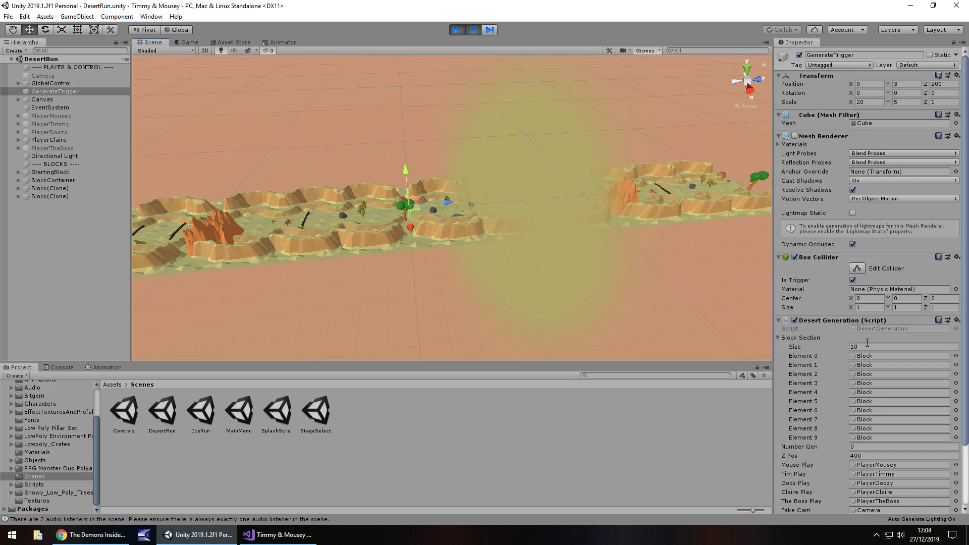
# Locate GenerateTrigger's DesertGeneration script in the project, switch to Visual Studio, and read its character selection and block generation code
pyautogui.click(892, 329)
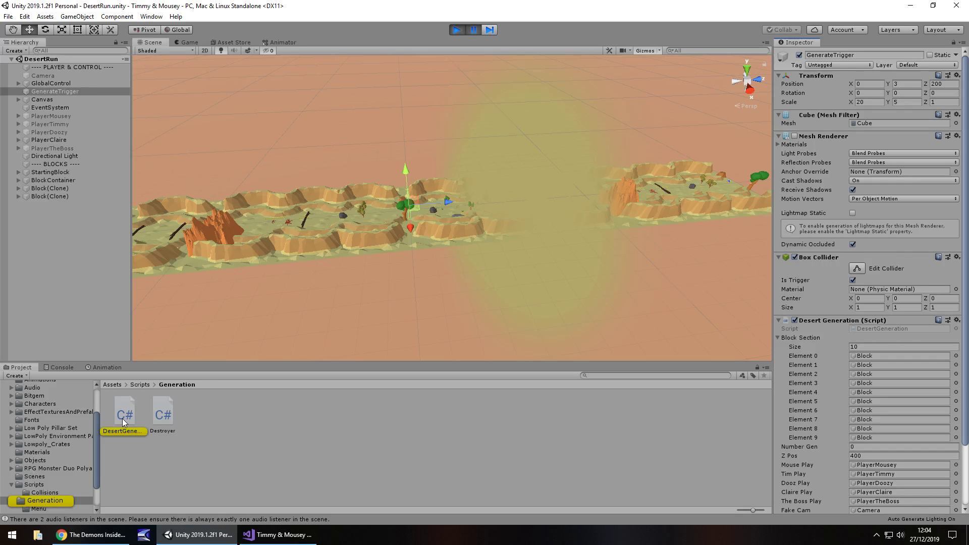
pyautogui.click(279, 535)
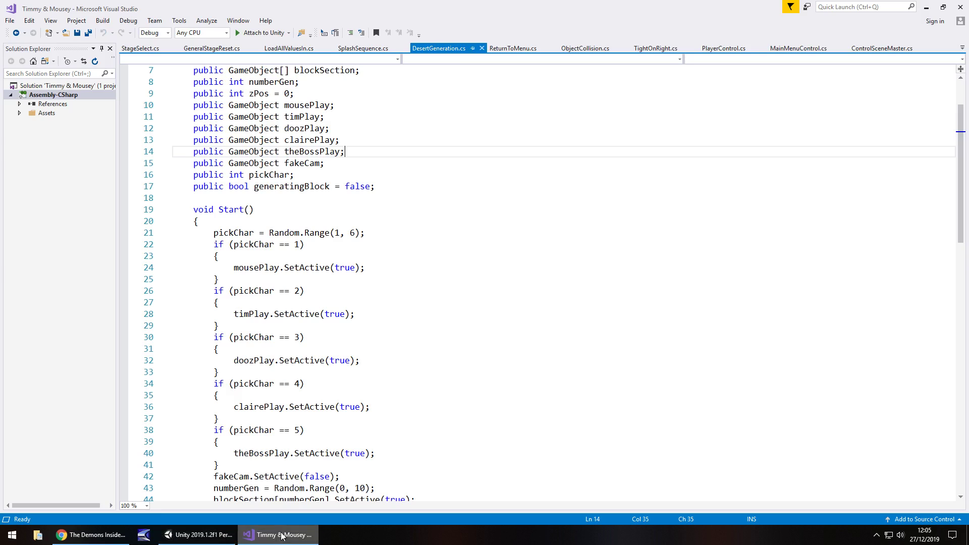
pyautogui.scroll(-8, 319, 211)
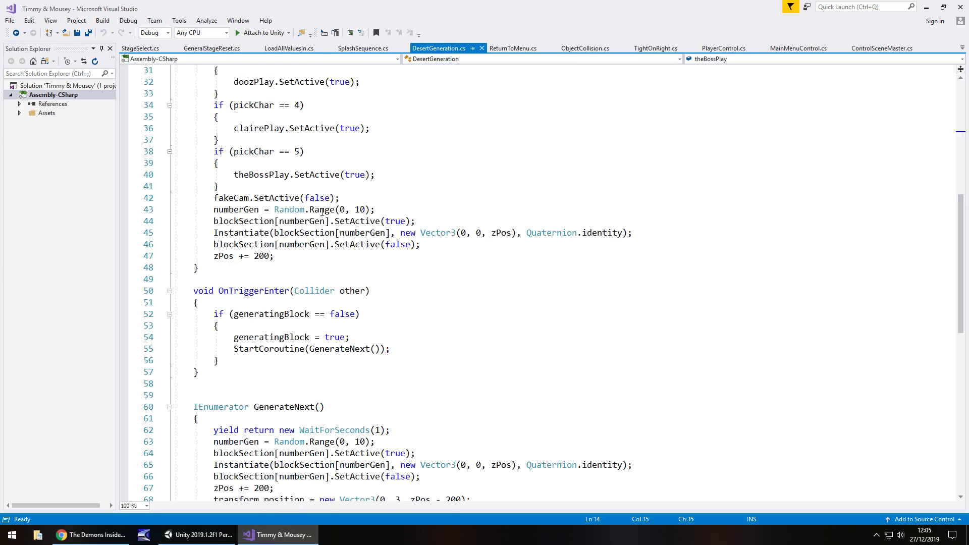
pyautogui.scroll(-7, 323, 214)
pyautogui.scroll(8, 359, 292)
pyautogui.scroll(9, 360, 293)
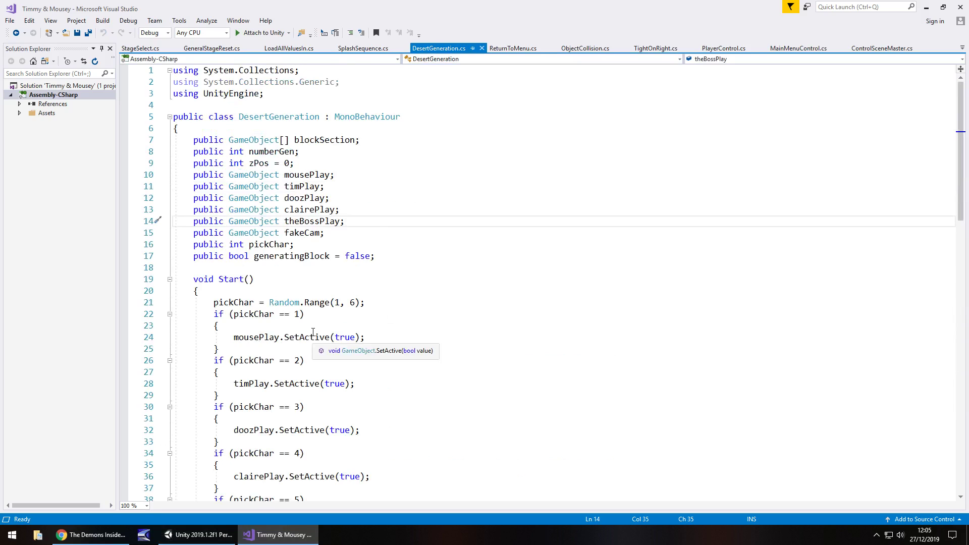
pyautogui.scroll(-8, 363, 310)
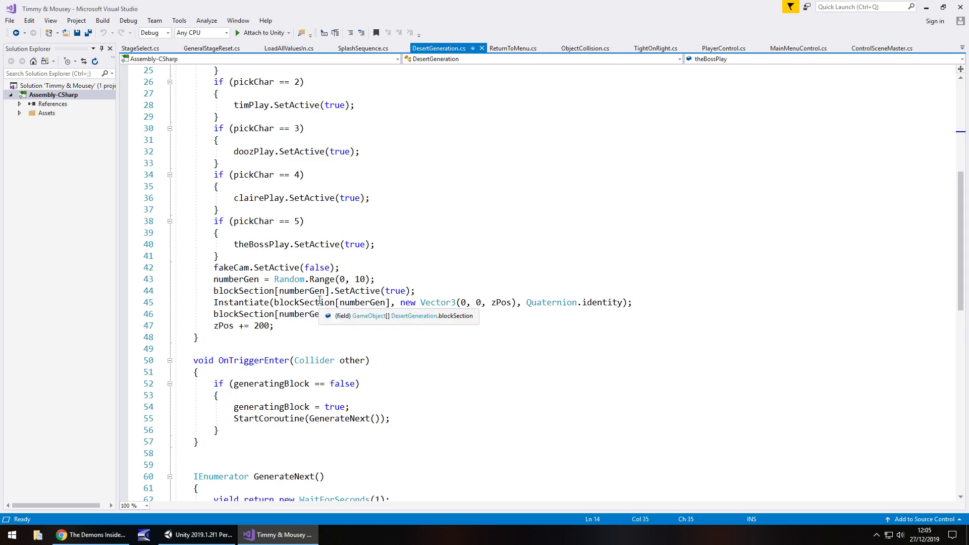
pyautogui.scroll(-4, 326, 317)
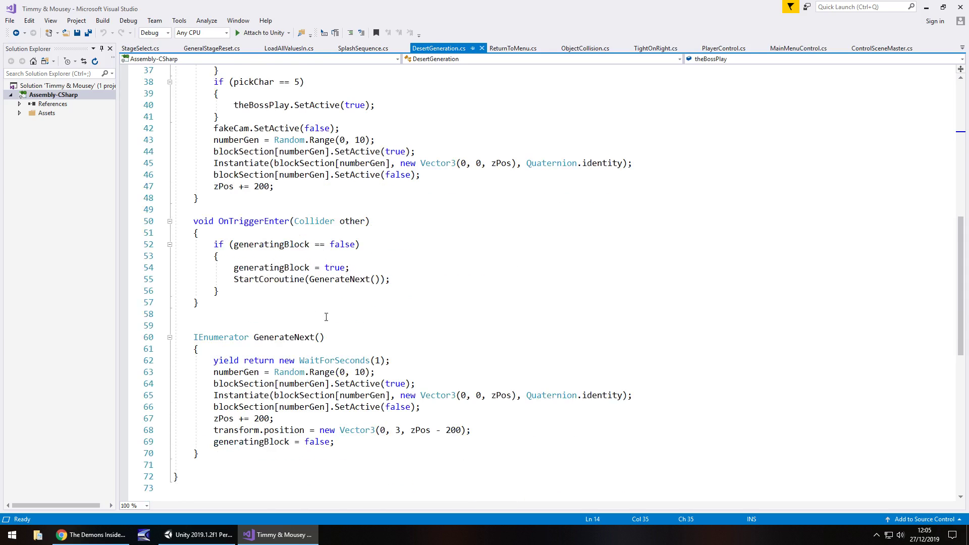
pyautogui.scroll(2, 417, 321)
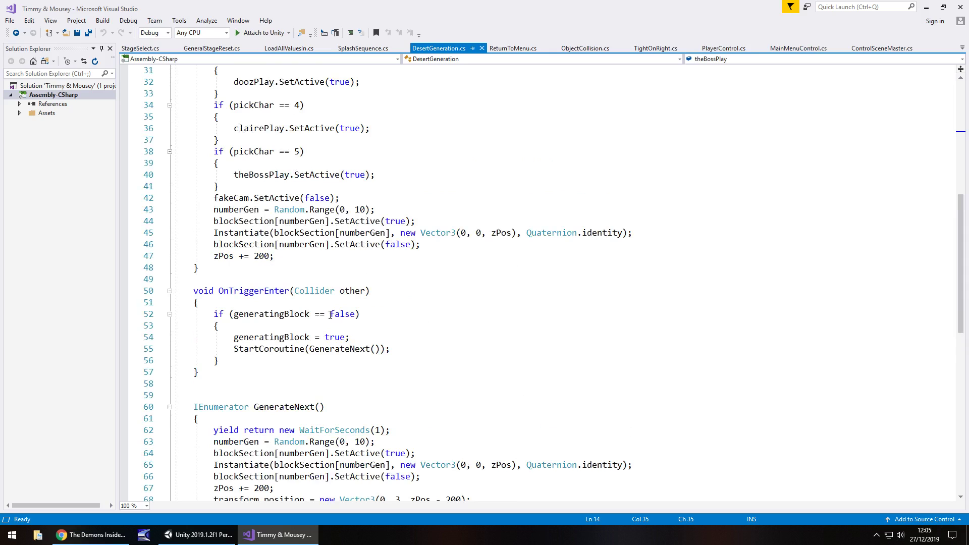
pyautogui.scroll(1, 331, 291)
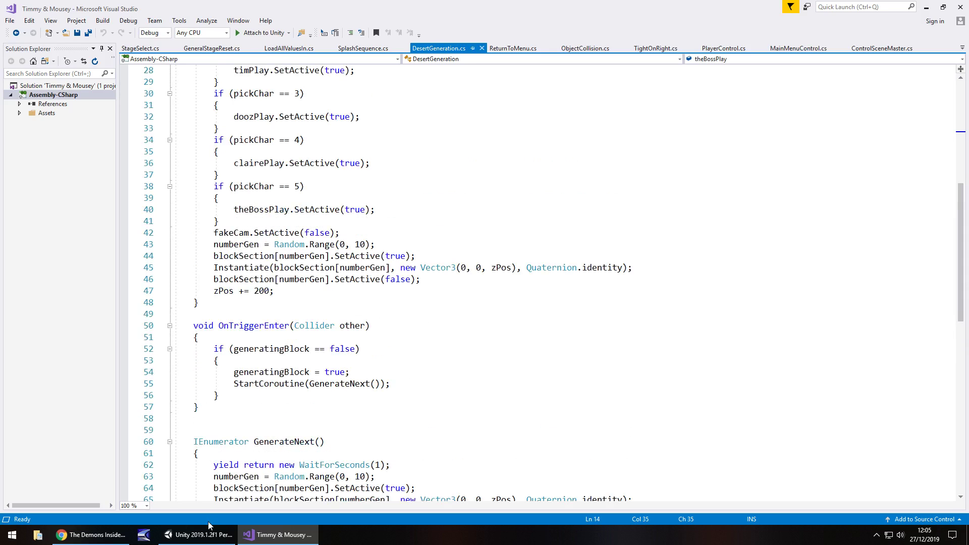
# Return to Unity, stop the paused run, and play DesertRun again through several blocks
pyautogui.click(198, 535)
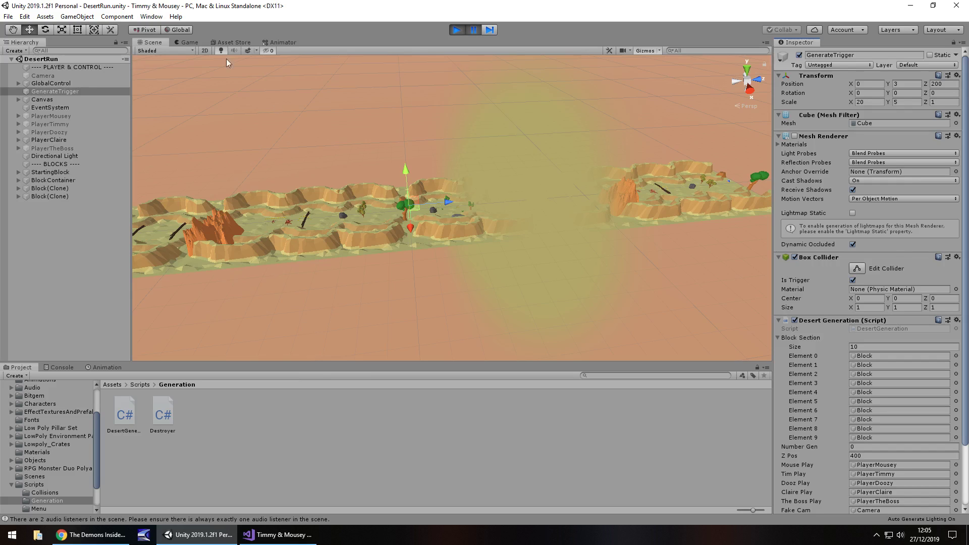
pyautogui.click(457, 31)
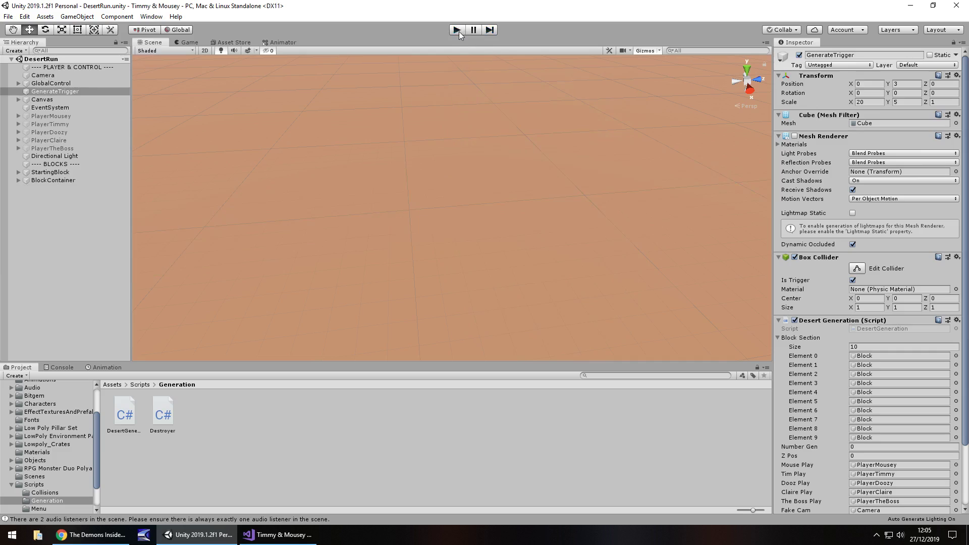
pyautogui.click(457, 30)
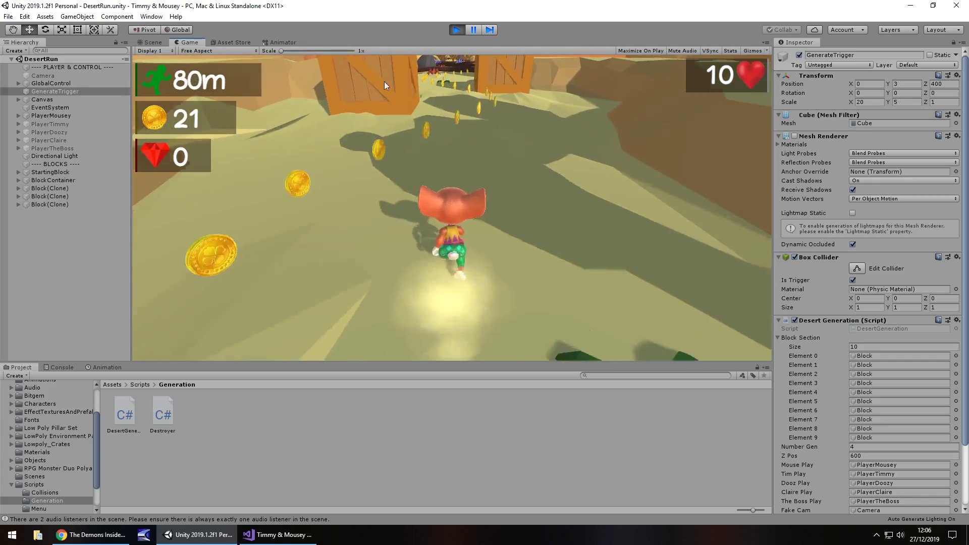
# Pause the run and examine the whole chain of generated desert blocks in the Scene view
pyautogui.click(473, 30)
pyautogui.click(153, 42)
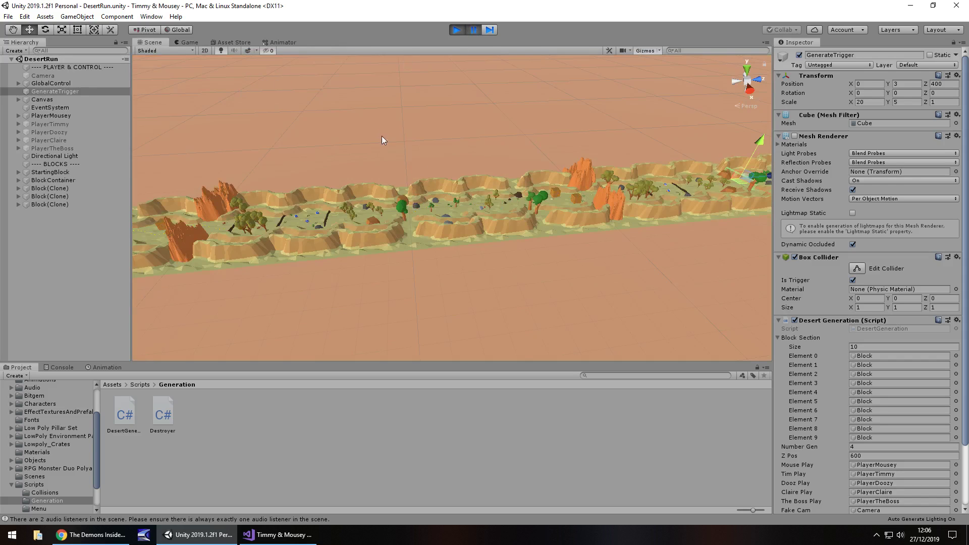
pyautogui.moveTo(381, 140); pyautogui.dragTo(357, 127, button='right')
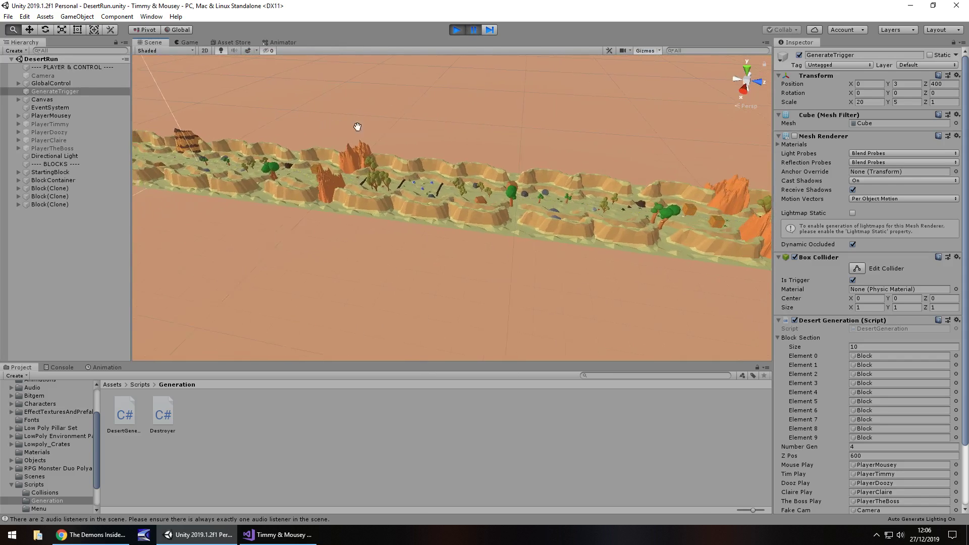
pyautogui.scroll(-5, 357, 126)
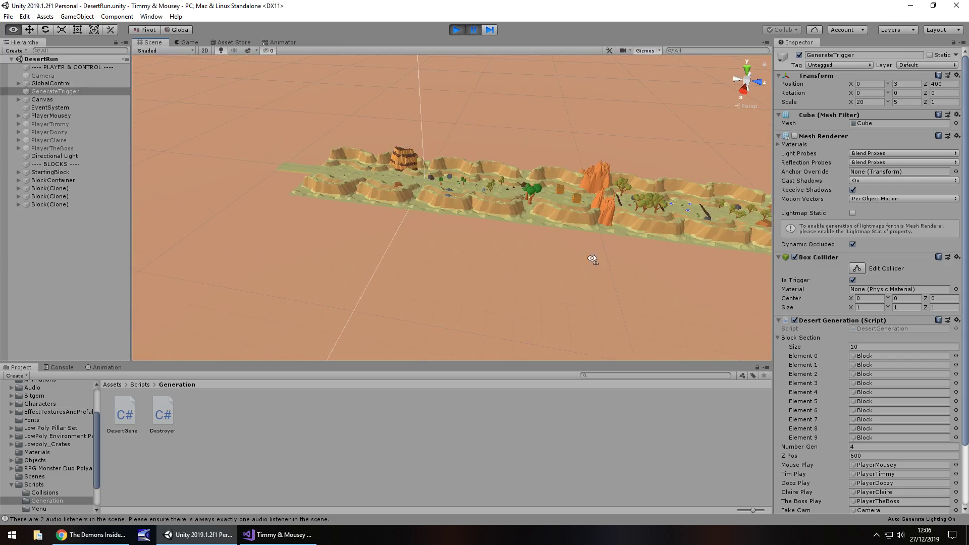
pyautogui.moveTo(591, 259); pyautogui.dragTo(638, 255, button='right')
pyautogui.scroll(3, 471, 261)
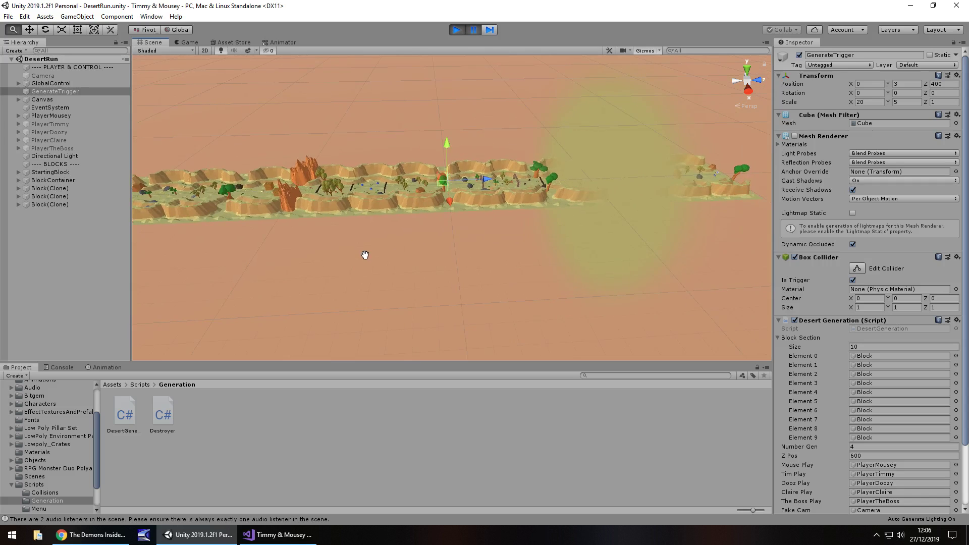
# Trace the desert blocks back to the starting block, resume the run past the next generation trigger, and pause it
pyautogui.moveTo(365, 254); pyautogui.dragTo(566, 232, button='middle')
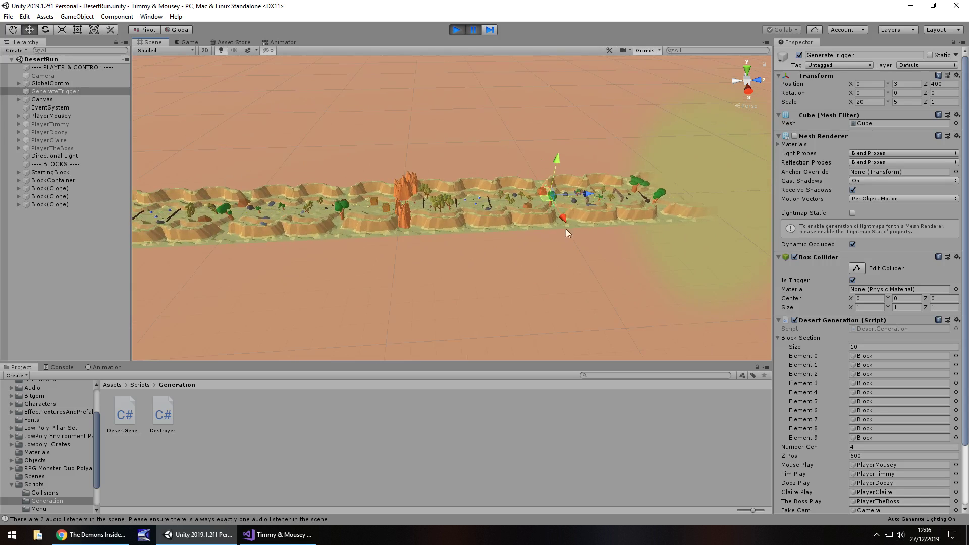
pyautogui.moveTo(370, 293); pyautogui.dragTo(376, 19, button='middle')
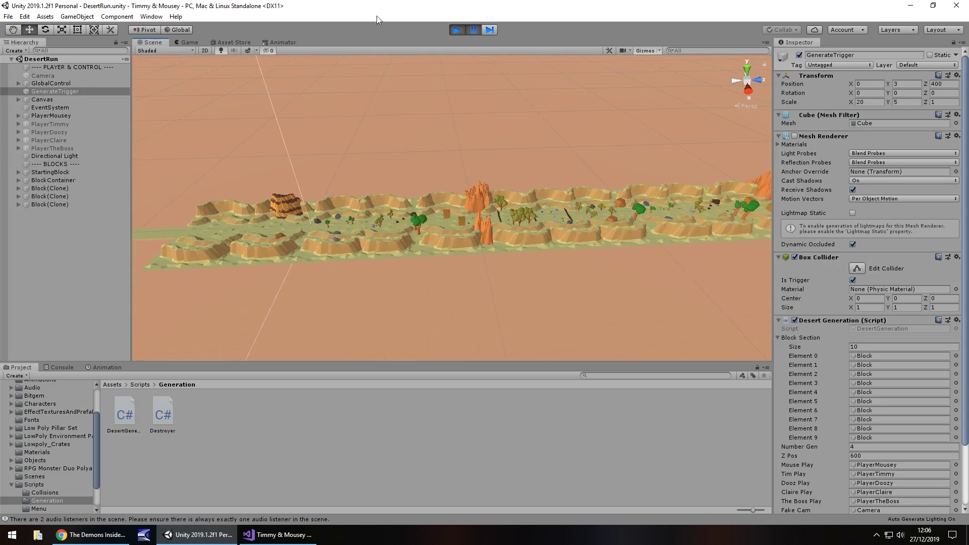
pyautogui.click(473, 30)
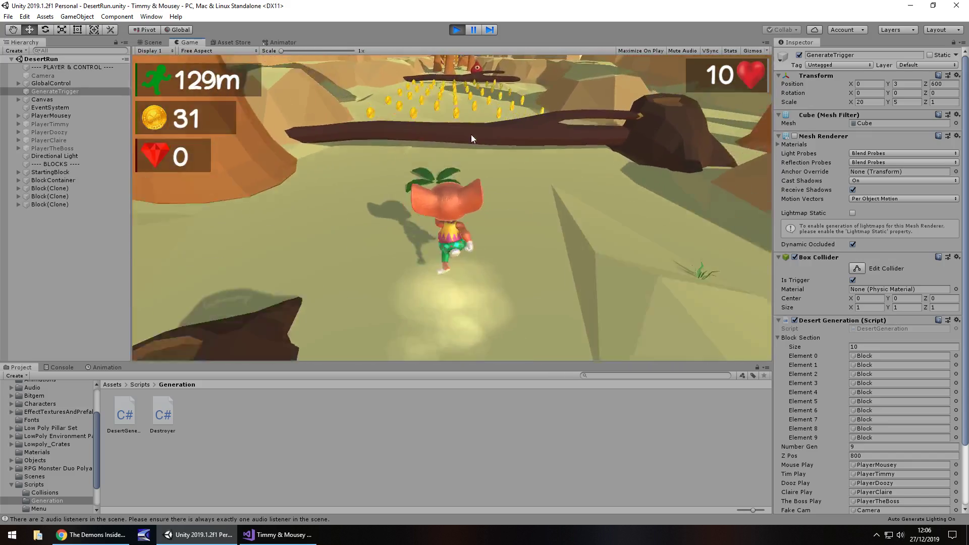
pyautogui.click(472, 30)
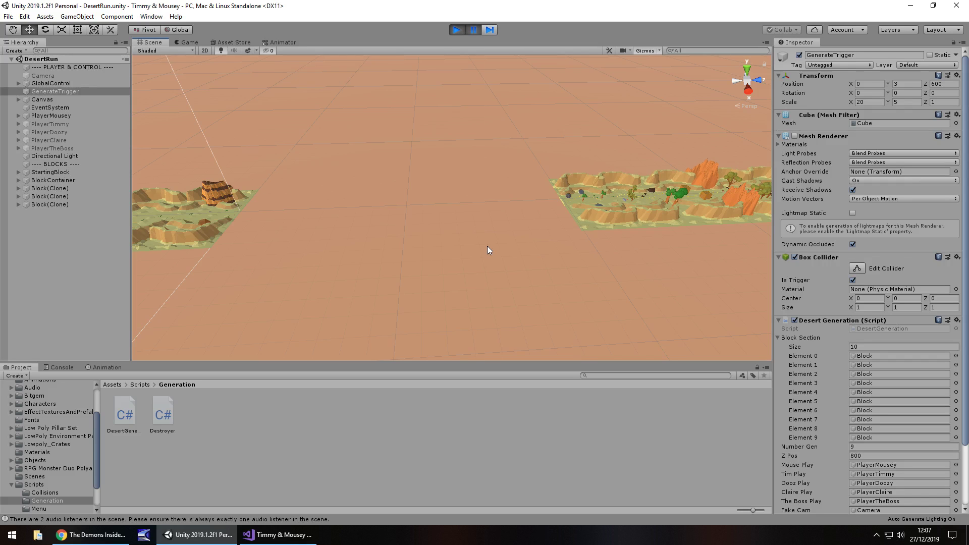
# Examine the extended row of desert blocks up to GenerateTrigger from several angles in the Scene view, and stop the run
pyautogui.scroll(-5, 716, 248)
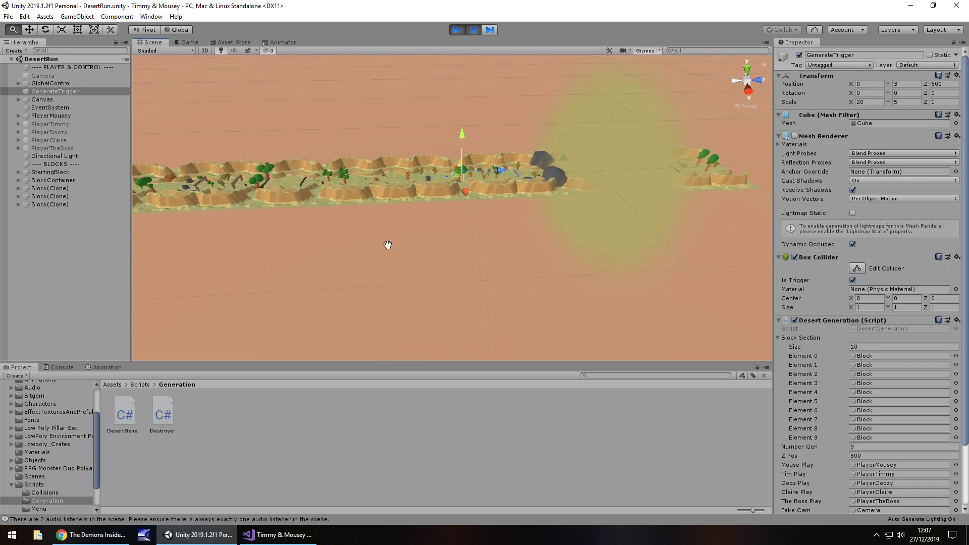
pyautogui.moveTo(260, 260); pyautogui.dragTo(563, 231)
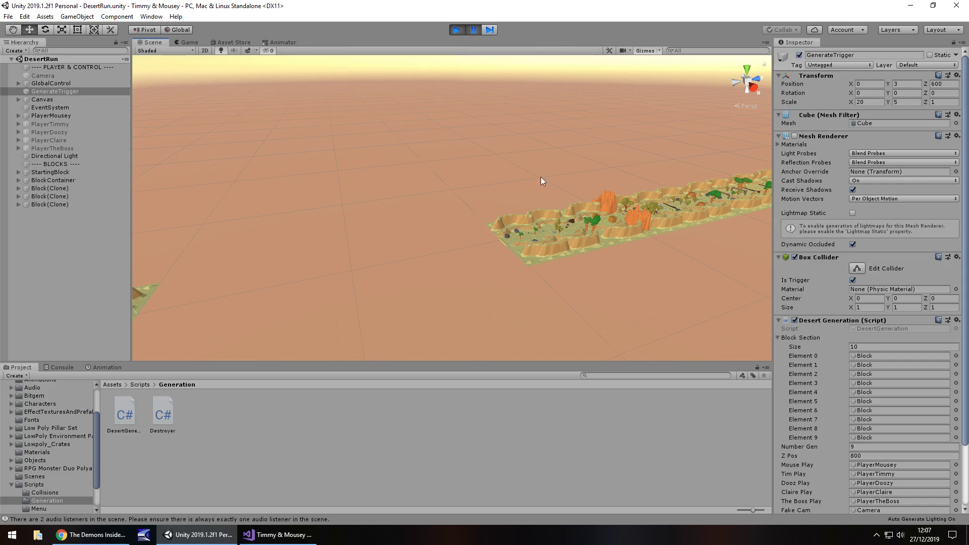
pyautogui.moveTo(540, 179); pyautogui.dragTo(476, 283, button='middle')
pyautogui.keyDown('alt'); pyautogui.moveTo(475, 284); pyautogui.dragTo(400, 193); pyautogui.keyUp('alt')
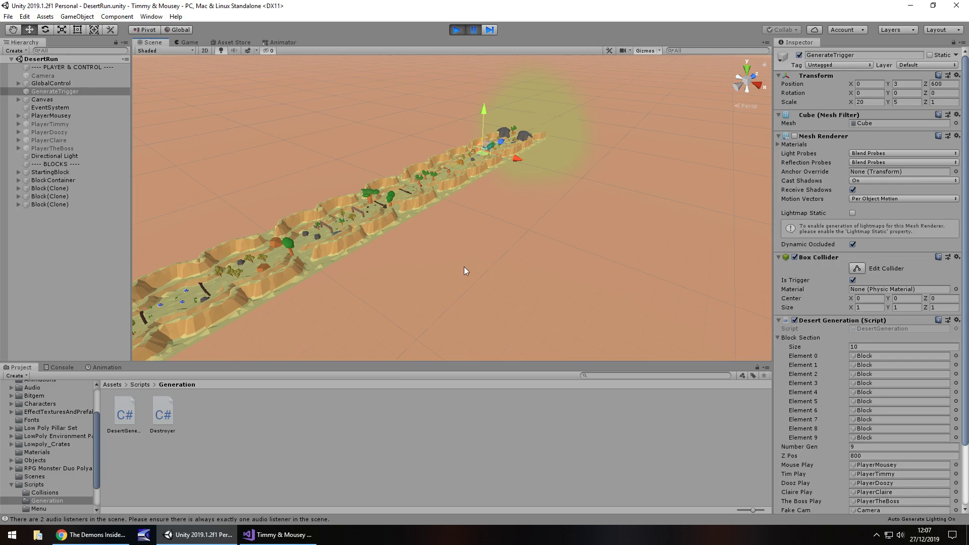
pyautogui.keyDown('alt'); pyautogui.moveTo(452, 254); pyautogui.dragTo(408, 258); pyautogui.keyUp('alt')
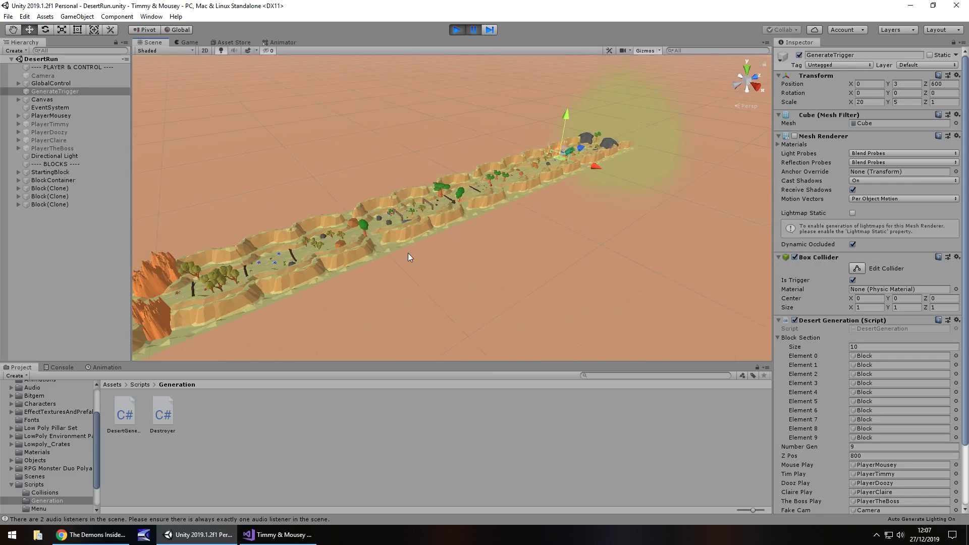
pyautogui.click(456, 29)
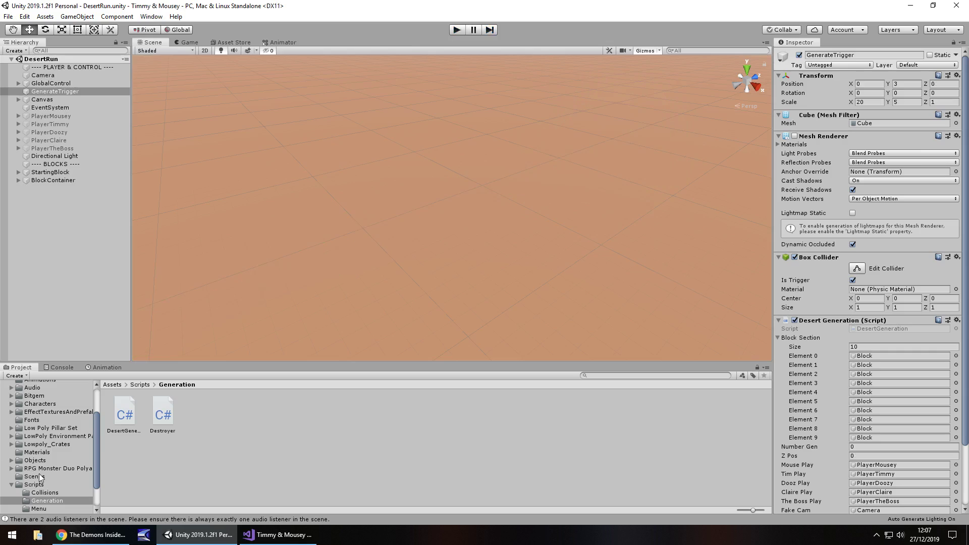
# Open the IceRun scene from the project's Scenes folder and frame its icy starting block in the Scene view
pyautogui.click(41, 478)
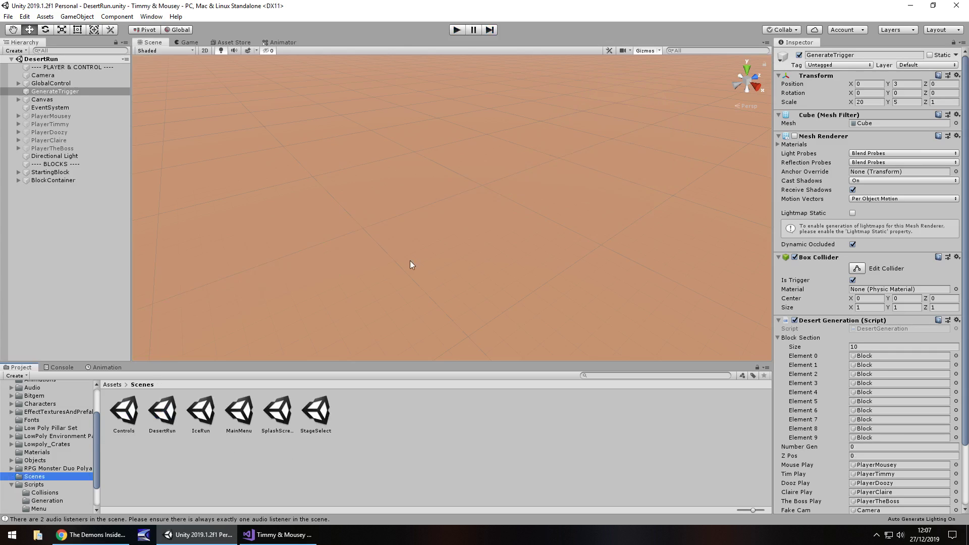
pyautogui.moveTo(410, 262); pyautogui.dragTo(254, 196, button='right')
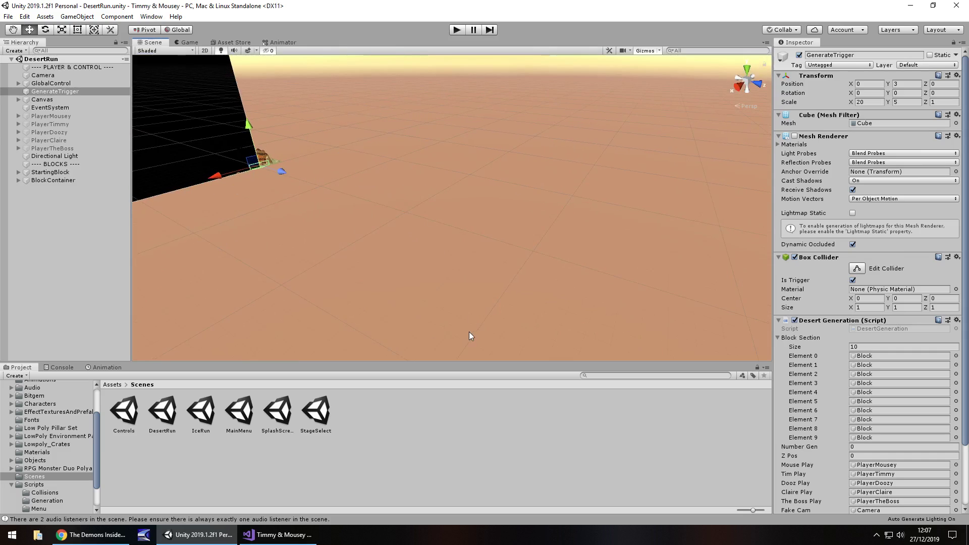
pyautogui.click(202, 413)
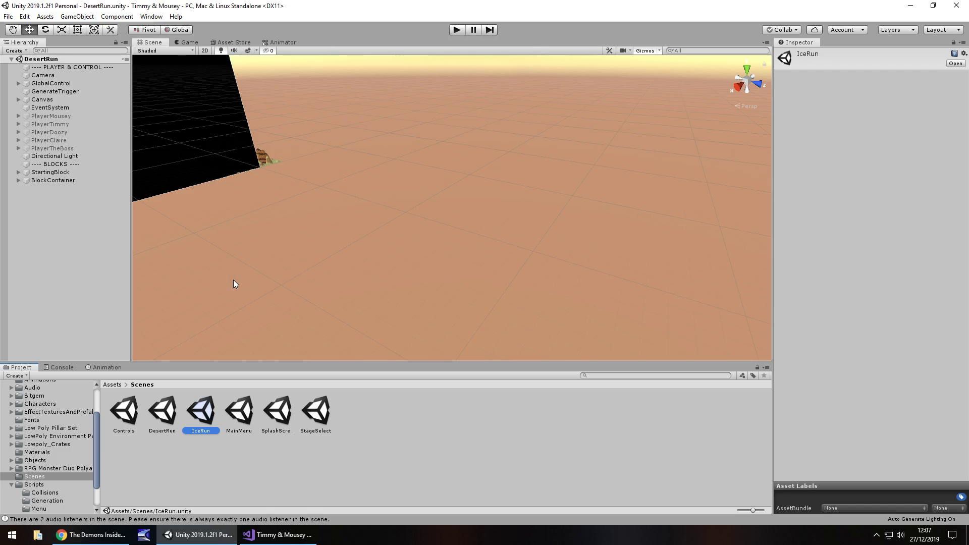
pyautogui.press('Return')
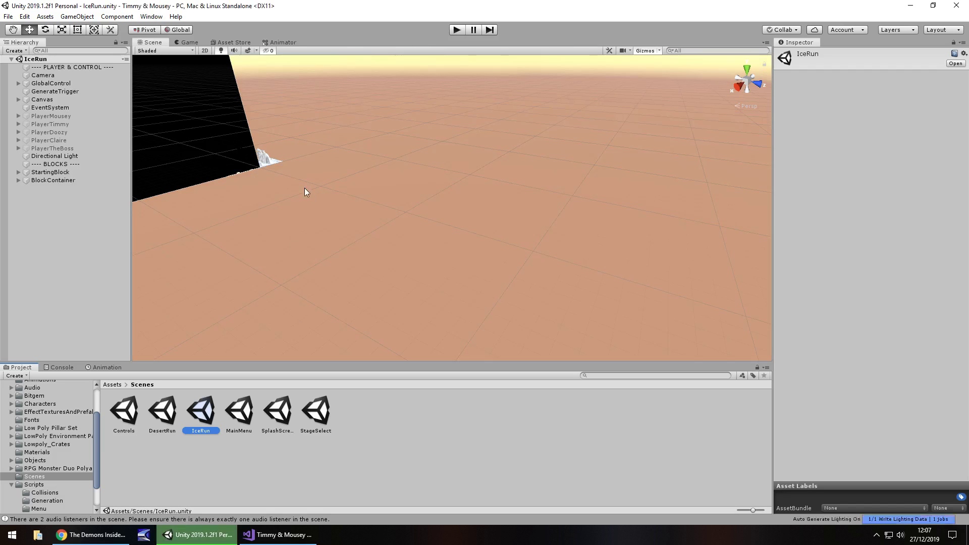
pyautogui.keyDown('alt'); pyautogui.moveTo(345, 201); pyautogui.dragTo(250, 195); pyautogui.keyUp('alt')
pyautogui.keyDown('alt'); pyautogui.moveTo(250, 195); pyautogui.dragTo(704, 243, button='right'); pyautogui.keyUp('alt')
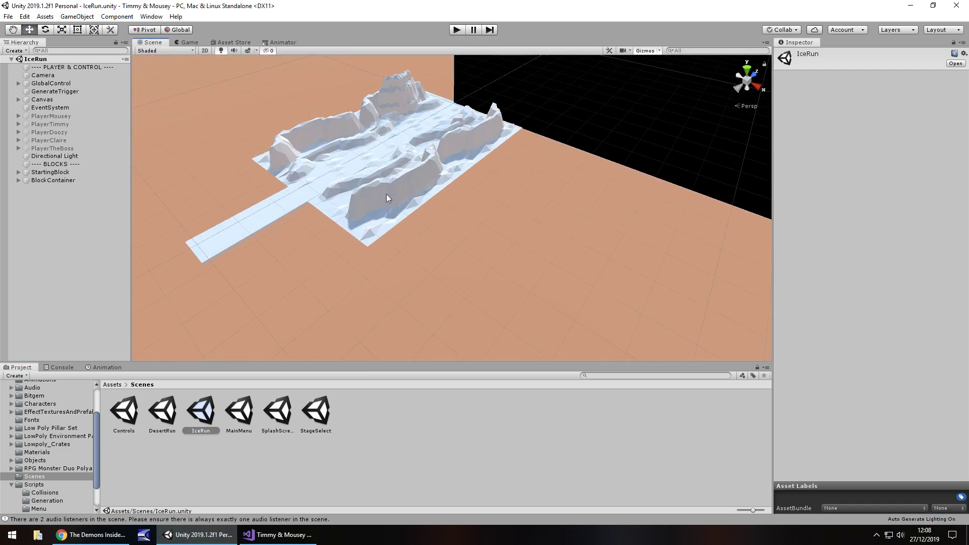
# Play IceRun to preview the ice stage, and stop it to view the starting block again
pyautogui.click(457, 30)
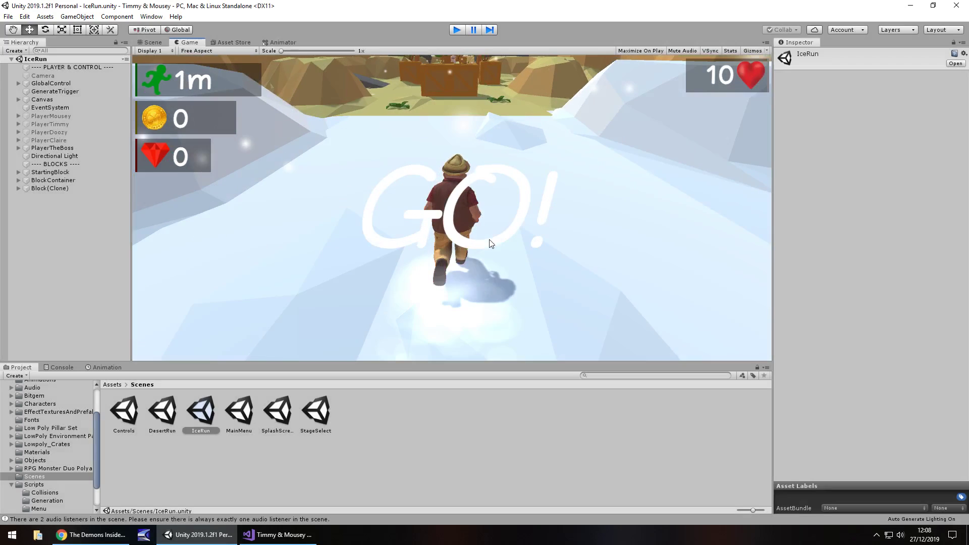
pyautogui.hotkey('ctrl', 'p')
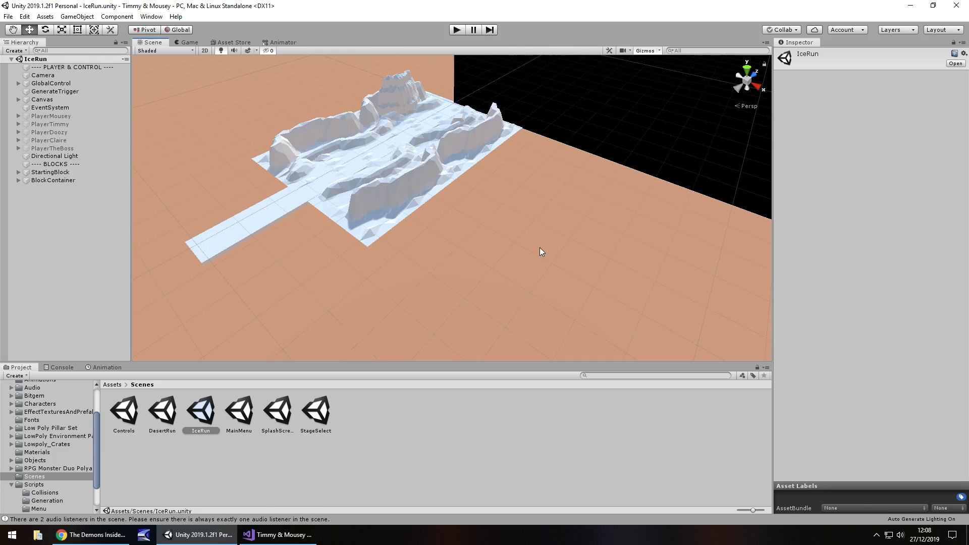
pyautogui.moveTo(535, 261); pyautogui.dragTo(527, 300, button='middle')
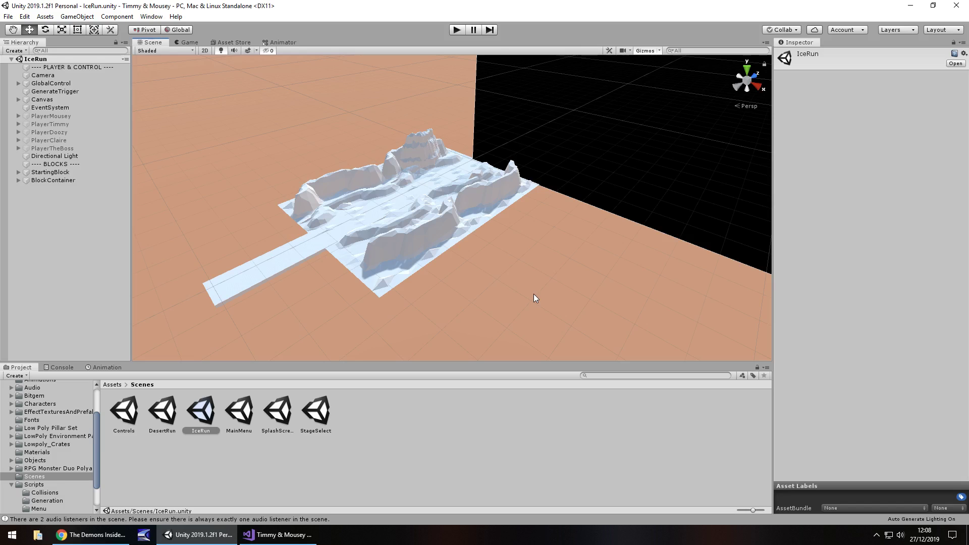
# Switch to Visual Studio and review the DesertGeneration script from its variables to GenerateNext, followed by the StageSelect script
pyautogui.click(280, 534)
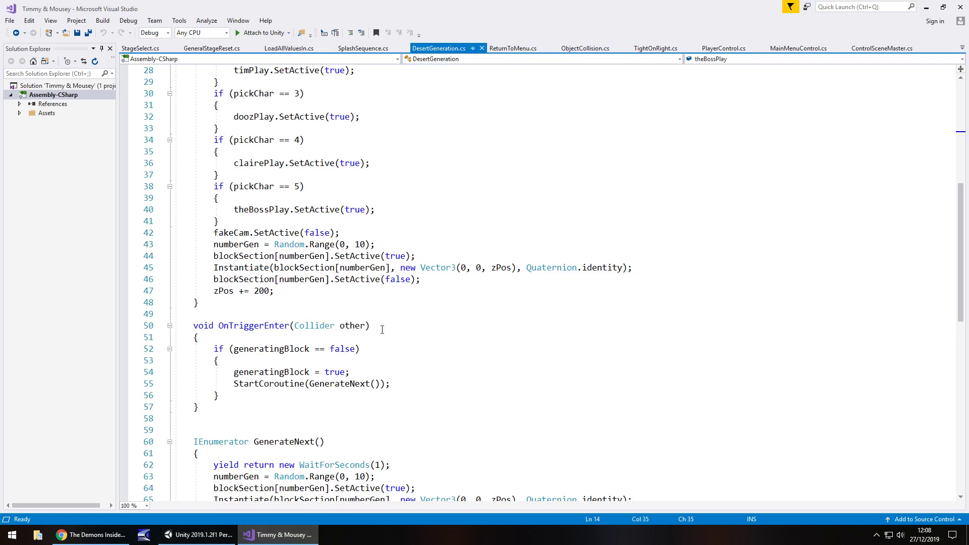
pyautogui.scroll(9, 383, 315)
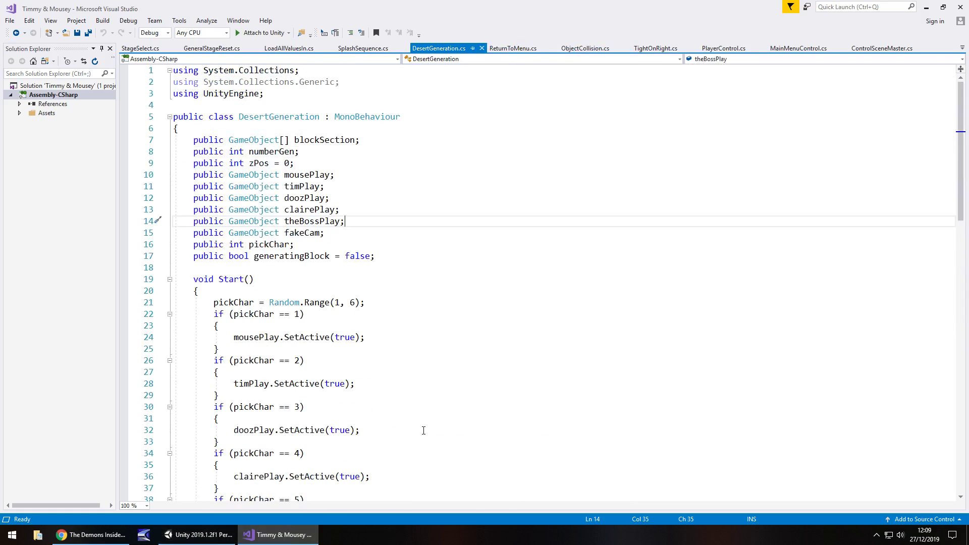
pyautogui.scroll(-17, 424, 431)
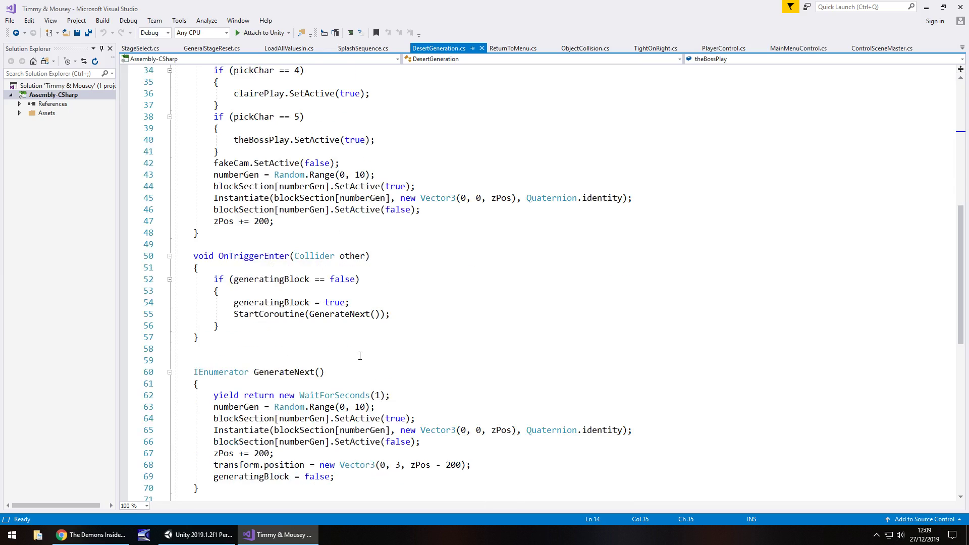
pyautogui.scroll(3, 385, 346)
pyautogui.scroll(10, 379, 355)
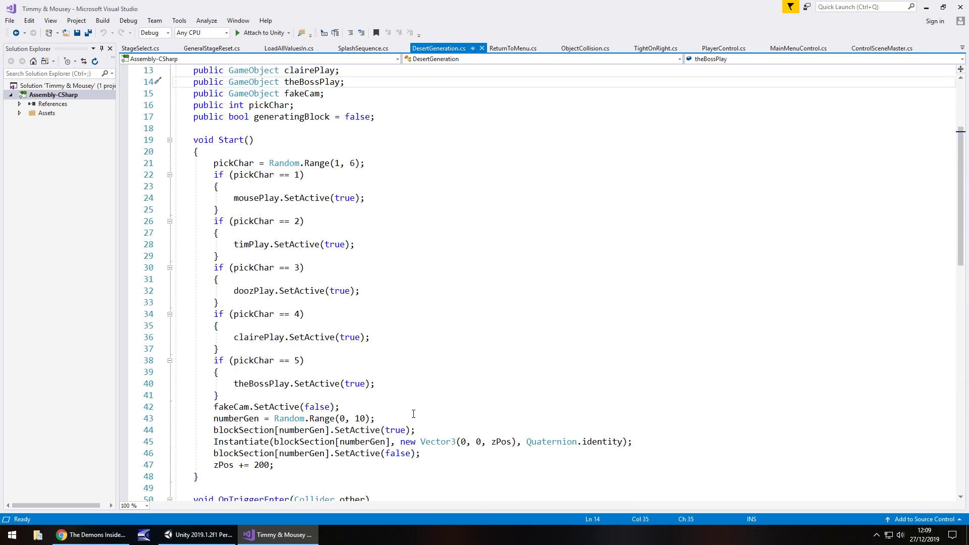
pyautogui.click(143, 49)
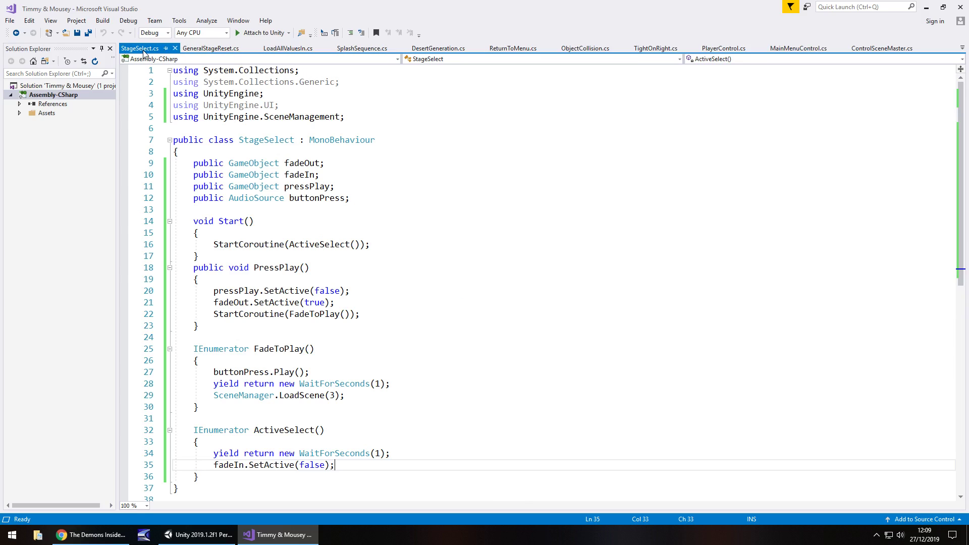
# Return to Unity, open the MainMenu scene, and test-play it past the start screen to the menu options before stopping
pyautogui.click(198, 534)
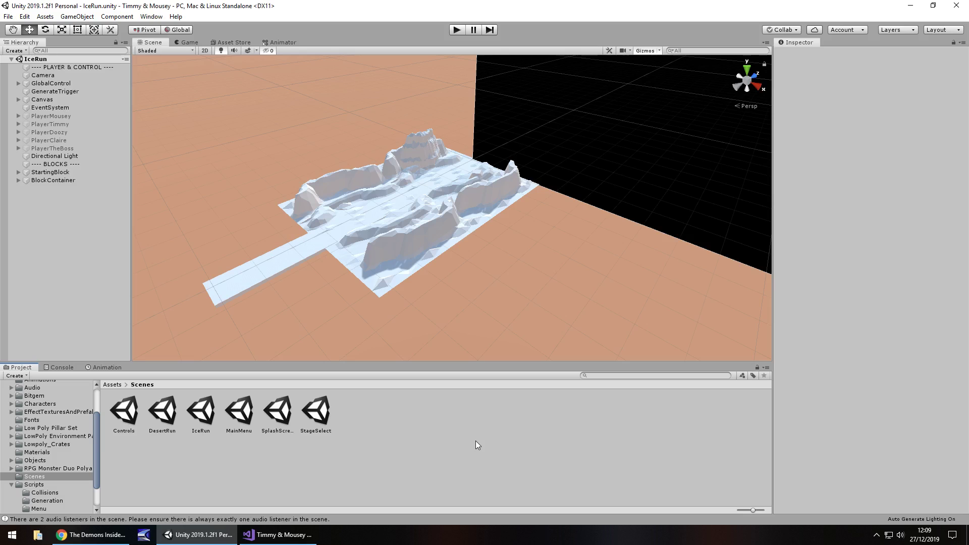
pyautogui.doubleClick(238, 410)
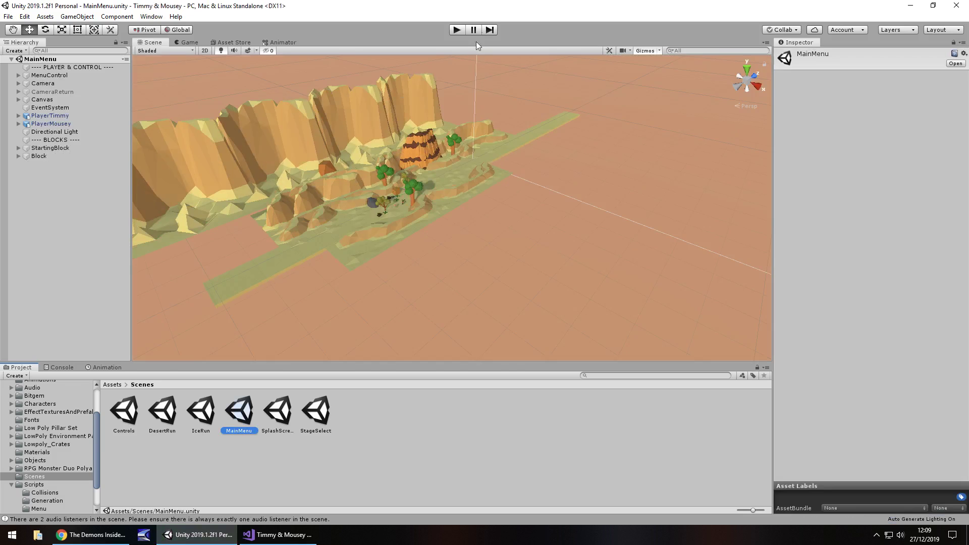
pyautogui.click(457, 30)
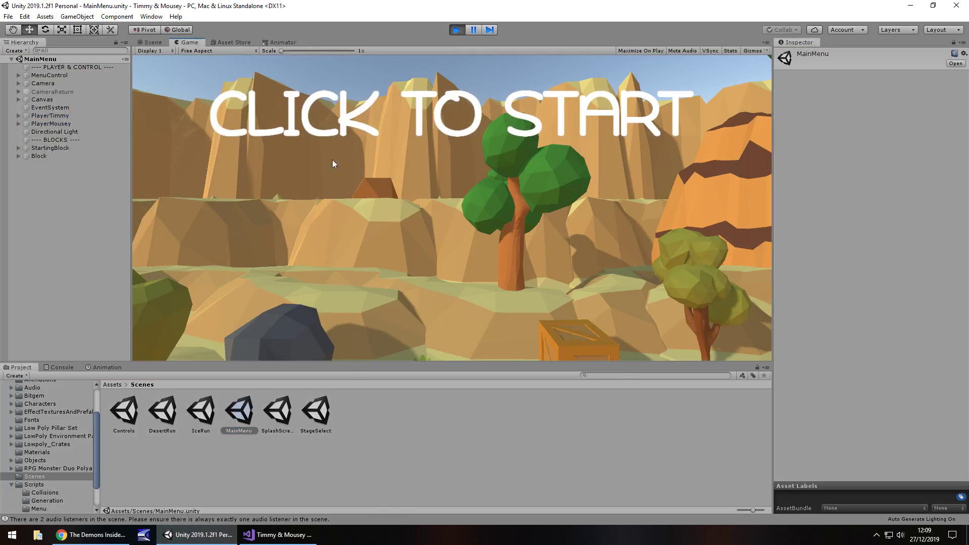
pyautogui.click(412, 186)
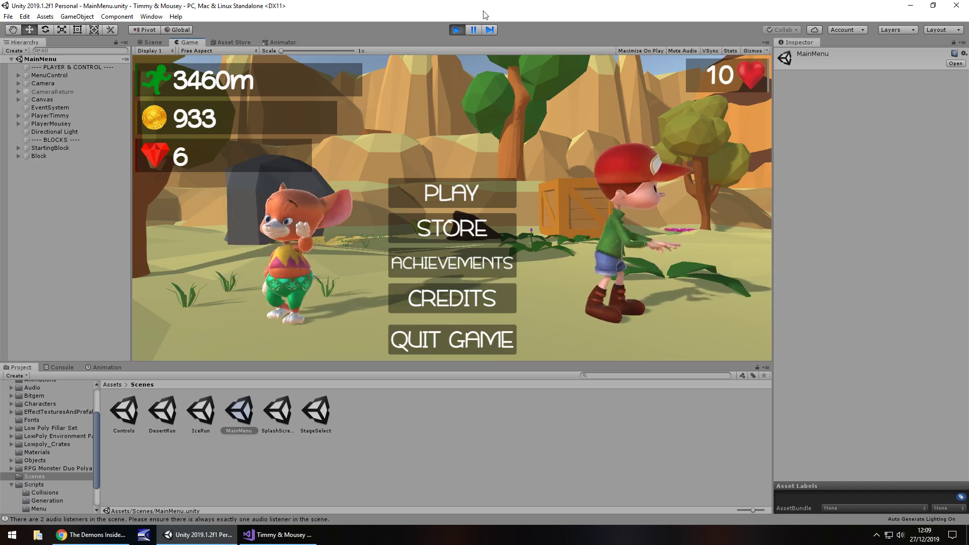
pyautogui.click(450, 30)
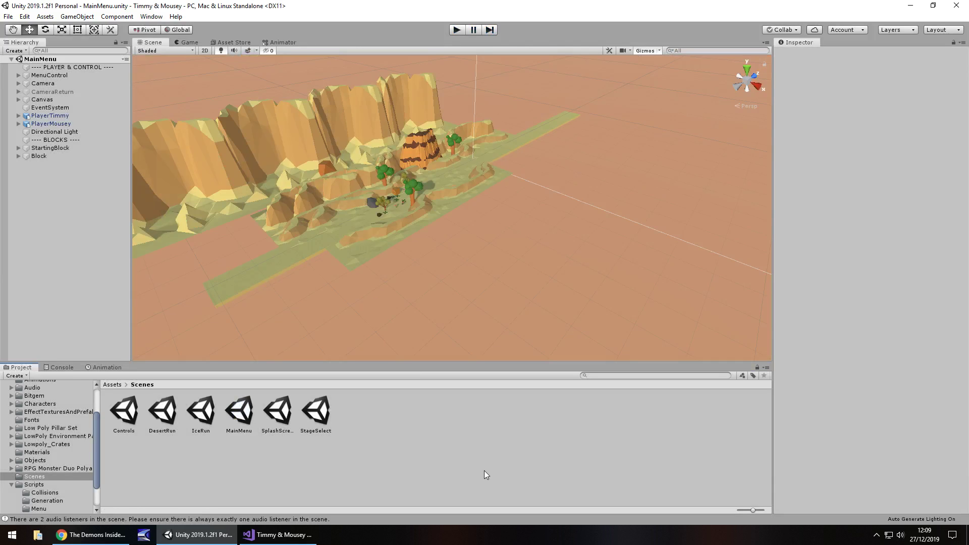